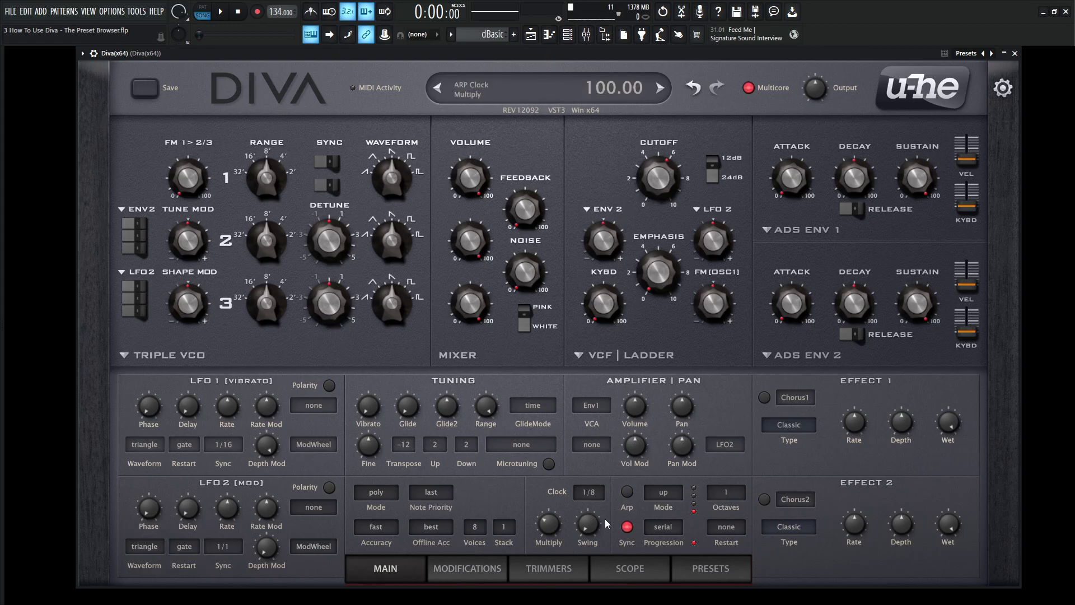
left_click(728, 570)
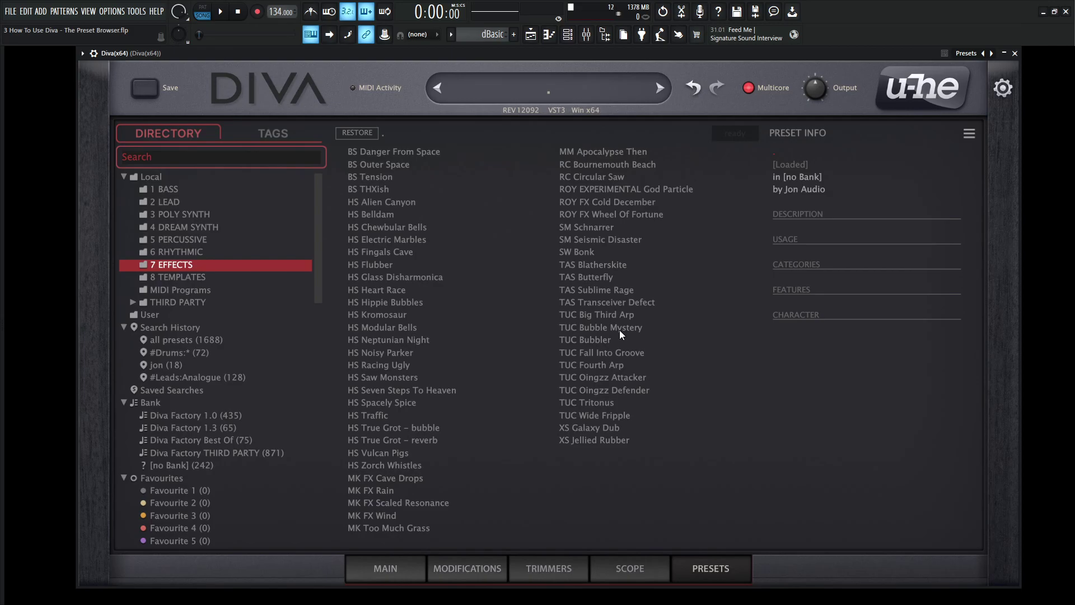
On the main panel, lower oscillator 2's mixer volume to 64.50 and start a preset save
left_click(400, 570)
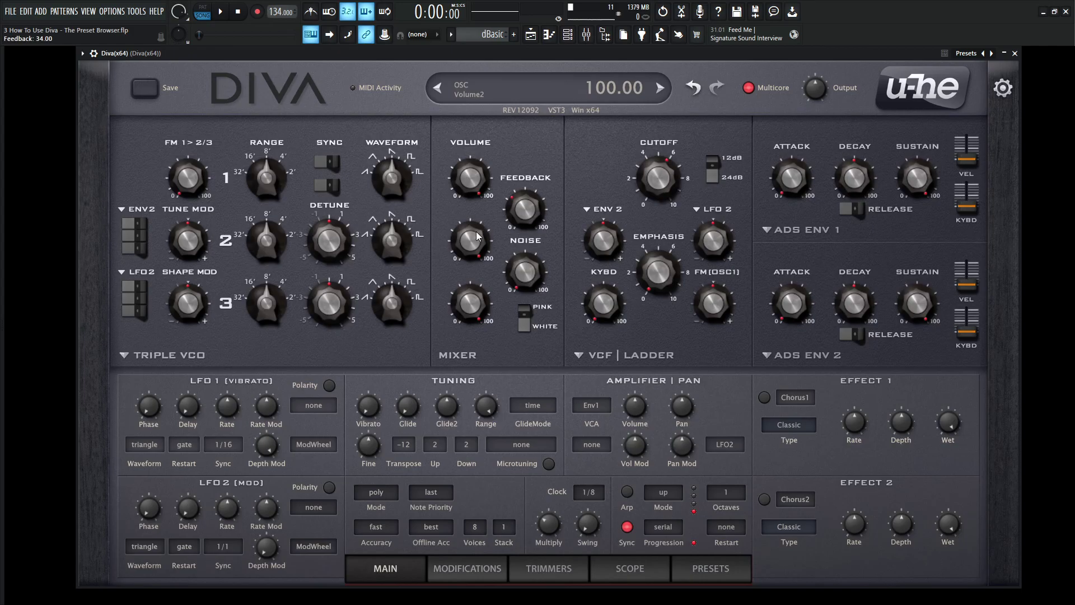
left_click_drag(478, 236, 487, 274)
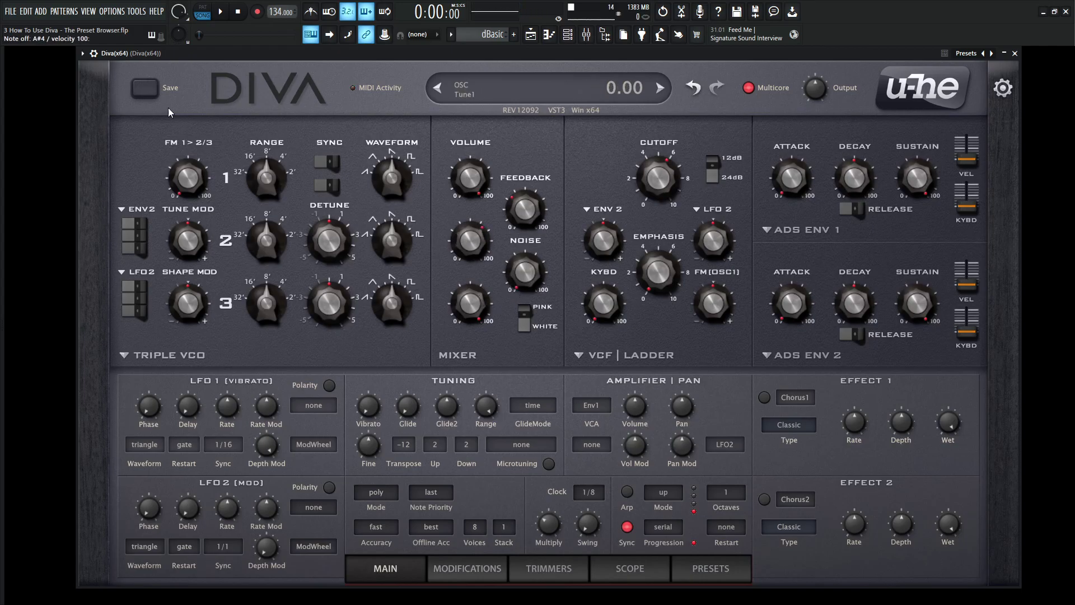
left_click(150, 87)
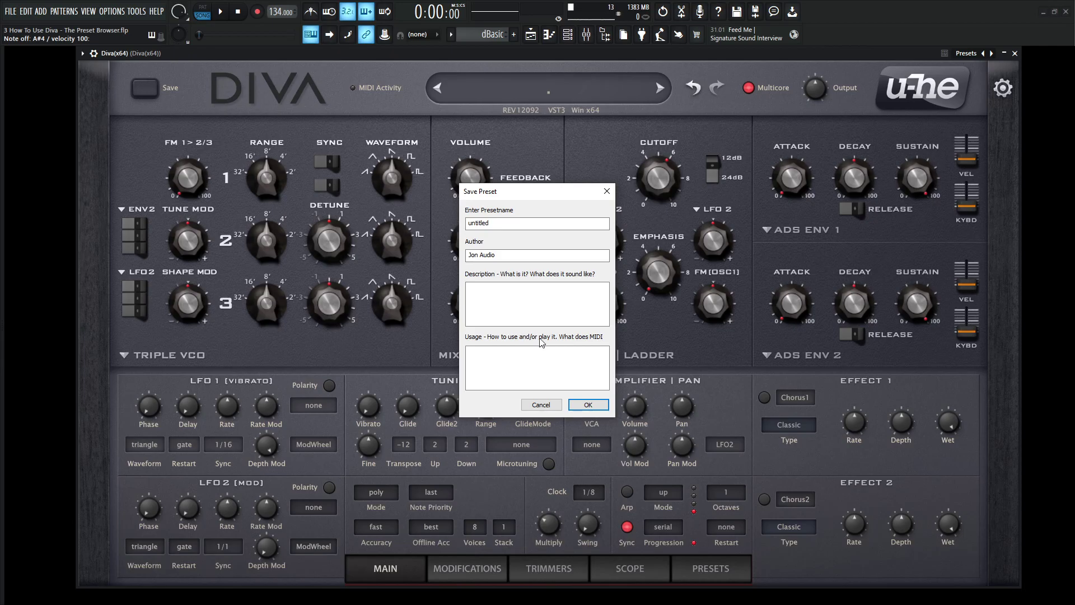
Cancel the save dialog, then browse the Local presets and the 8 TEMPLATES folder
left_click(547, 405)
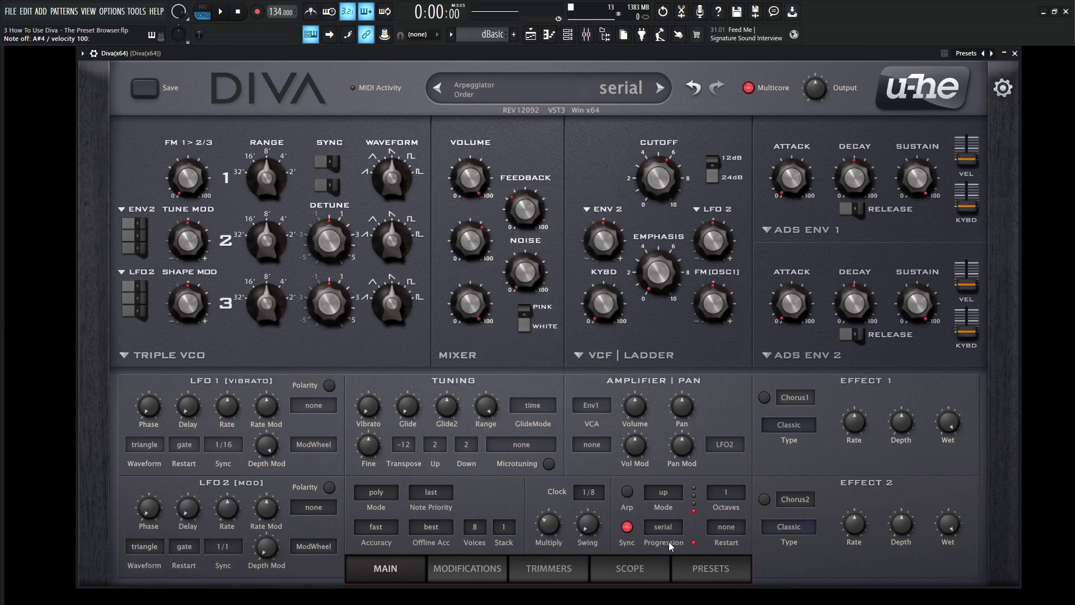
left_click(708, 566)
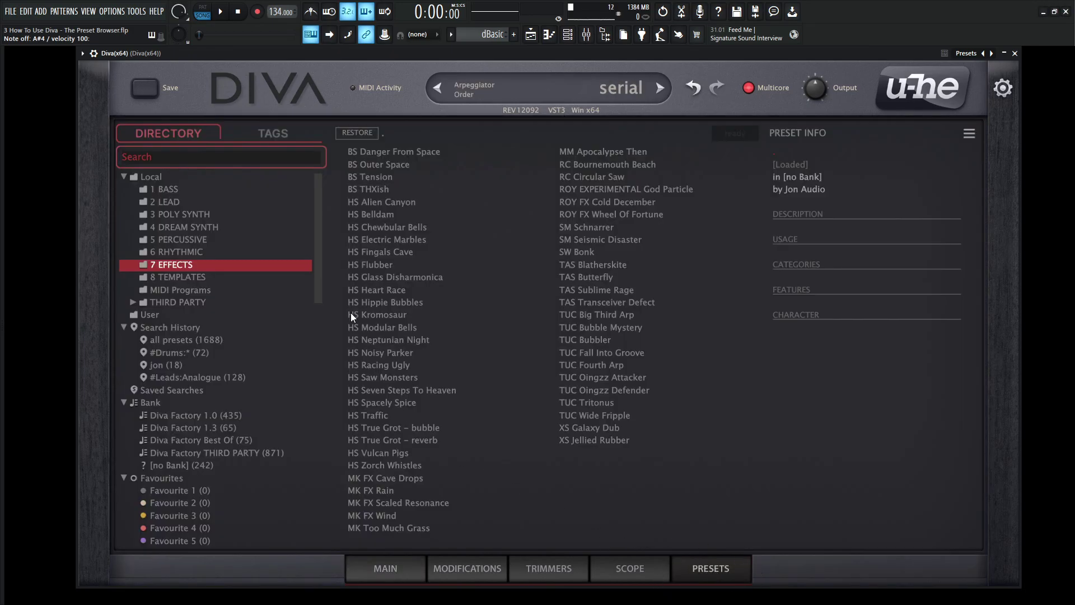
left_click(123, 179)
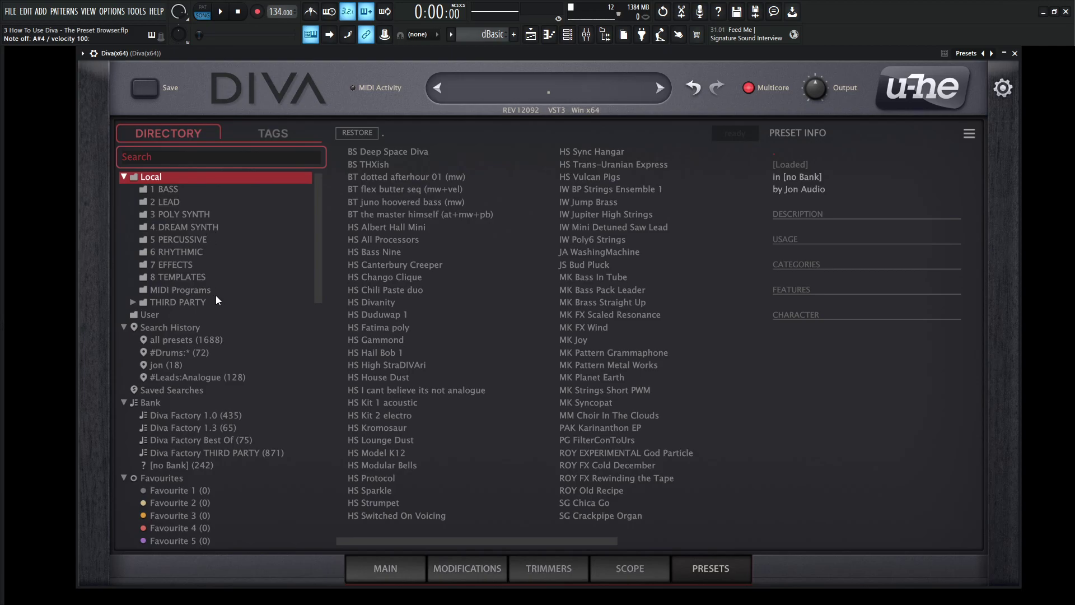
left_click(207, 280)
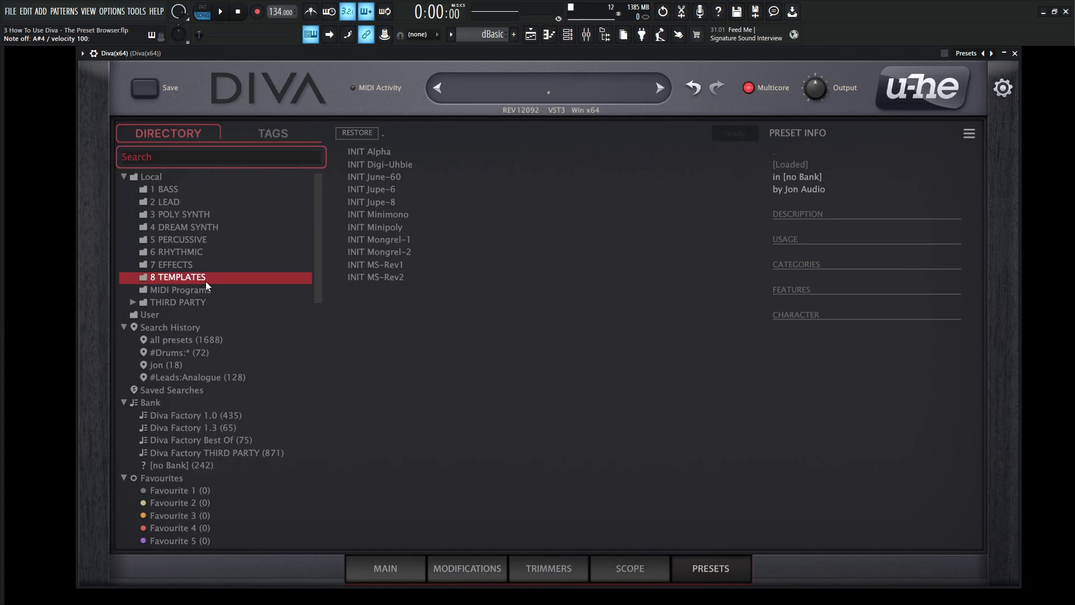
Change the oscillator, HPF and VCF models on the main panel, then return to the 8 TEMPLATES list
left_click(392, 562)
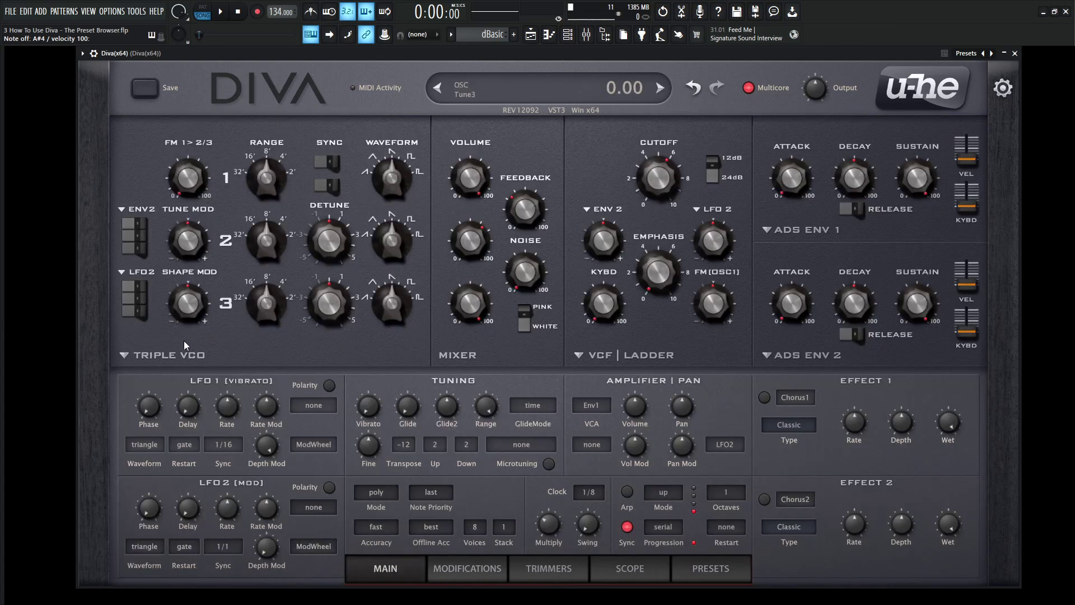
scroll(176, 355, "down", 2)
scroll(507, 356, "down", 3)
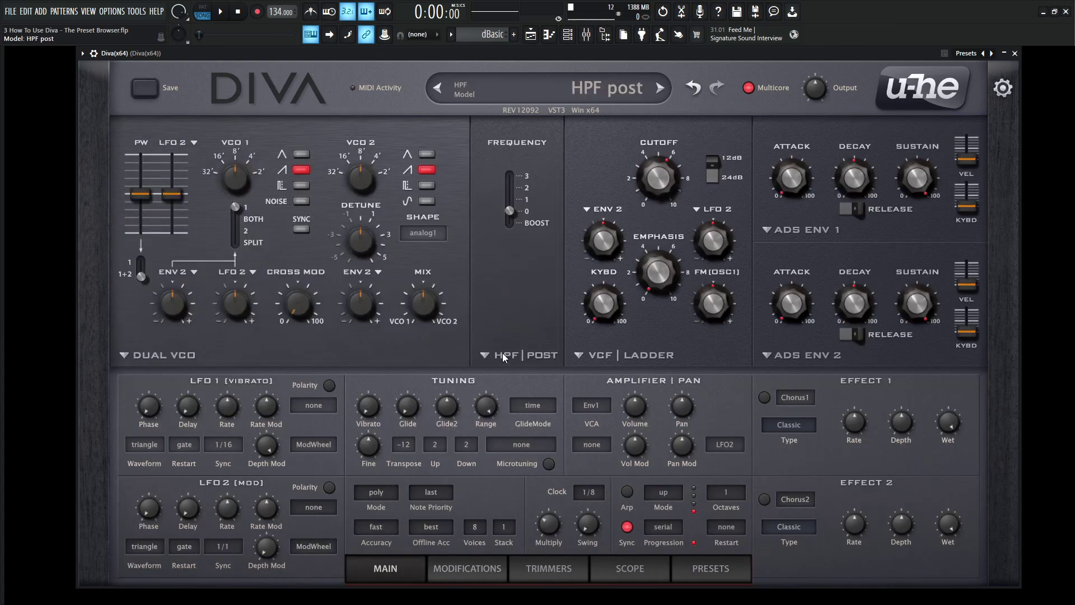
scroll(616, 360, "down", 1)
scroll(616, 360, "up", 1)
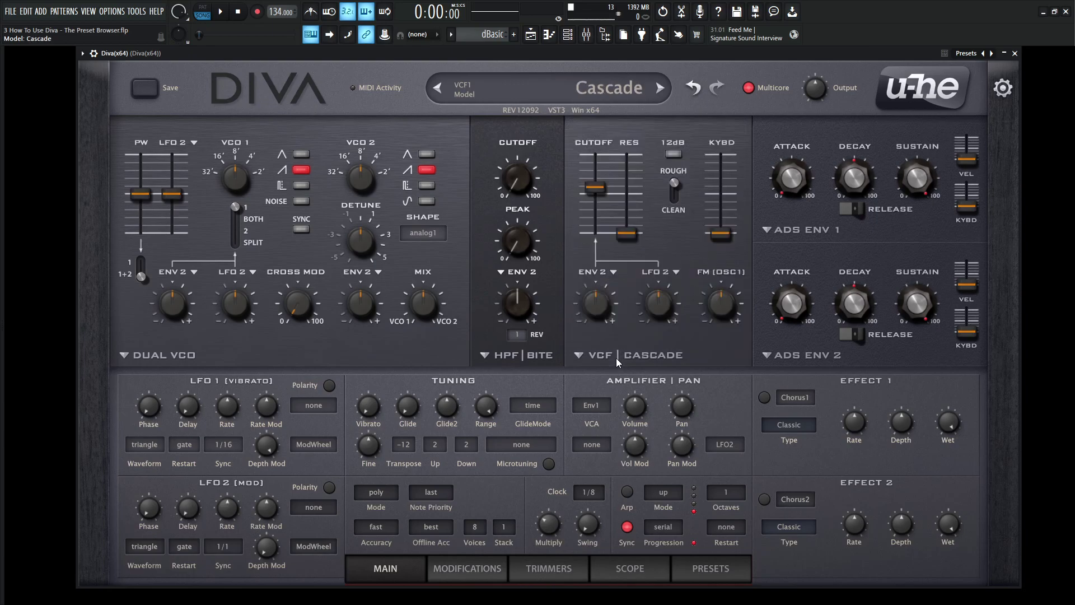
scroll(616, 358, "down", 1)
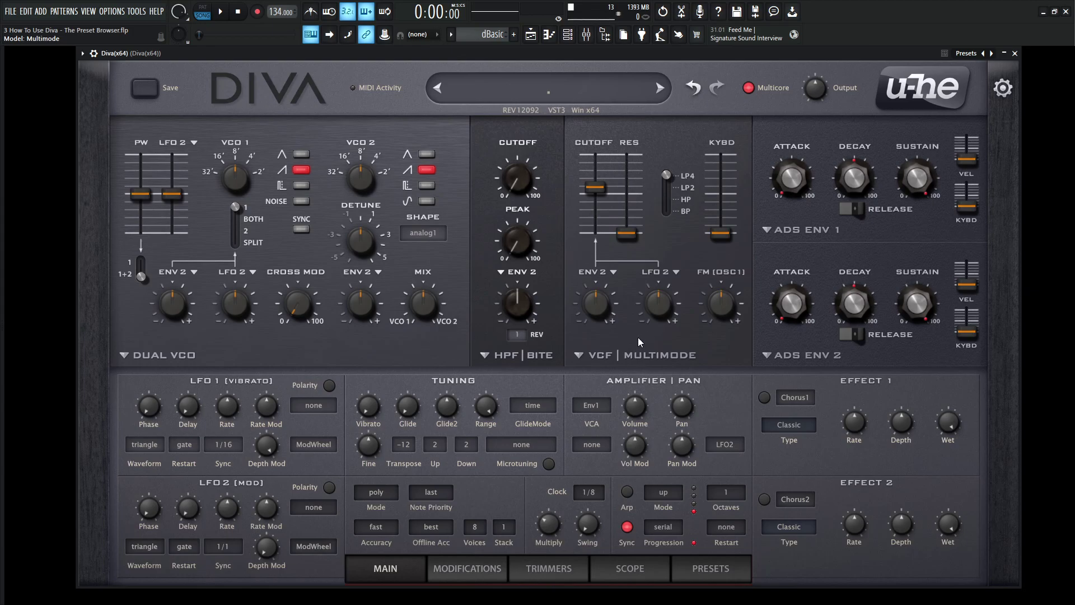
left_click(709, 570)
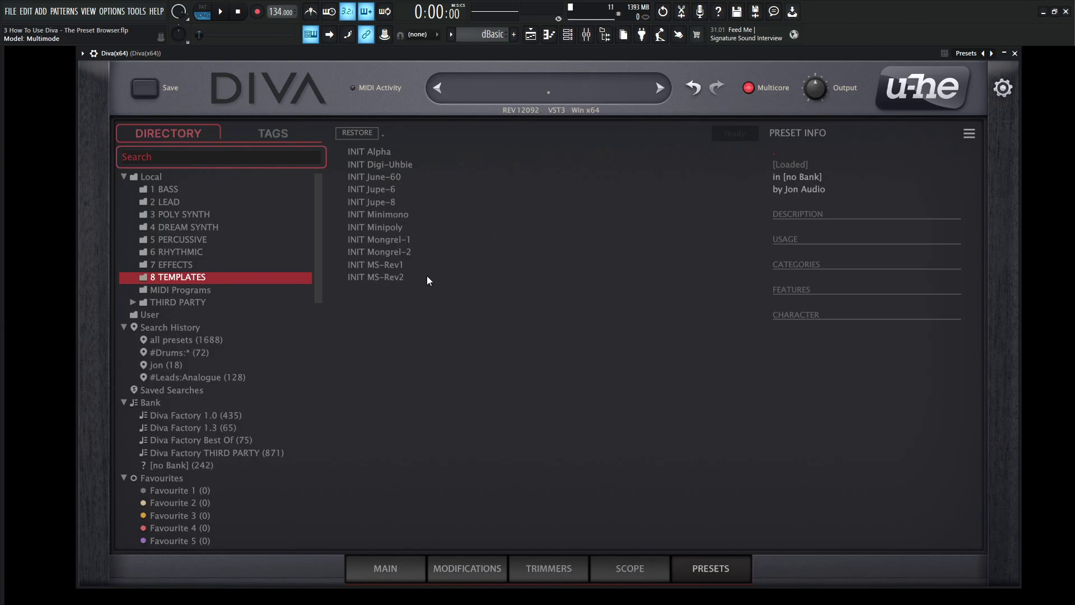
Load INIT MS-Rev1 and view its Dual VCO Eco, HPF Bite and VCF Bite panel
left_click(392, 265)
left_click(409, 571)
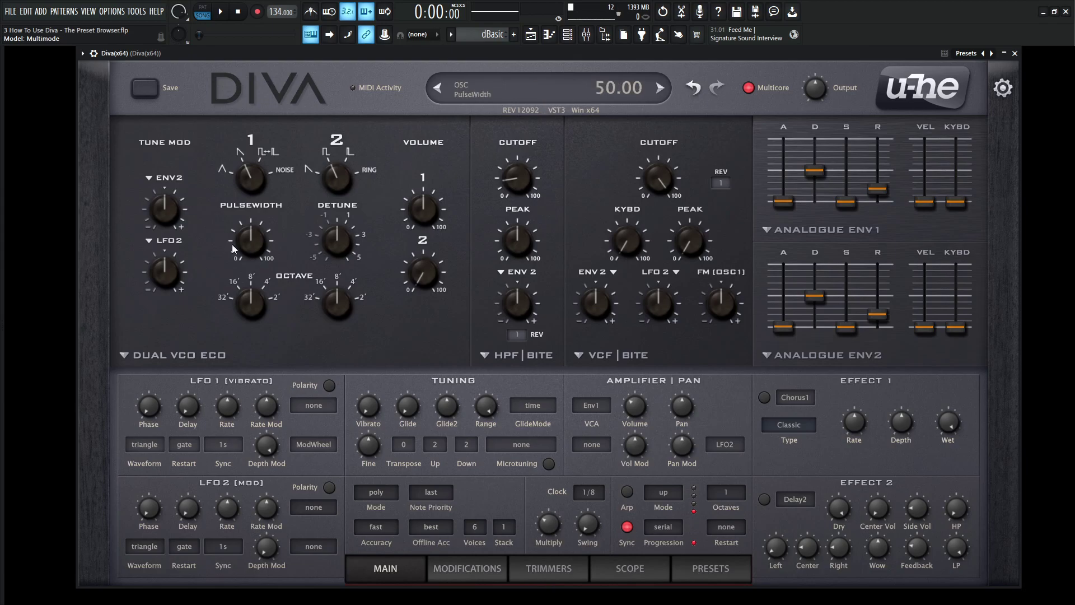
mouse_move(618, 251)
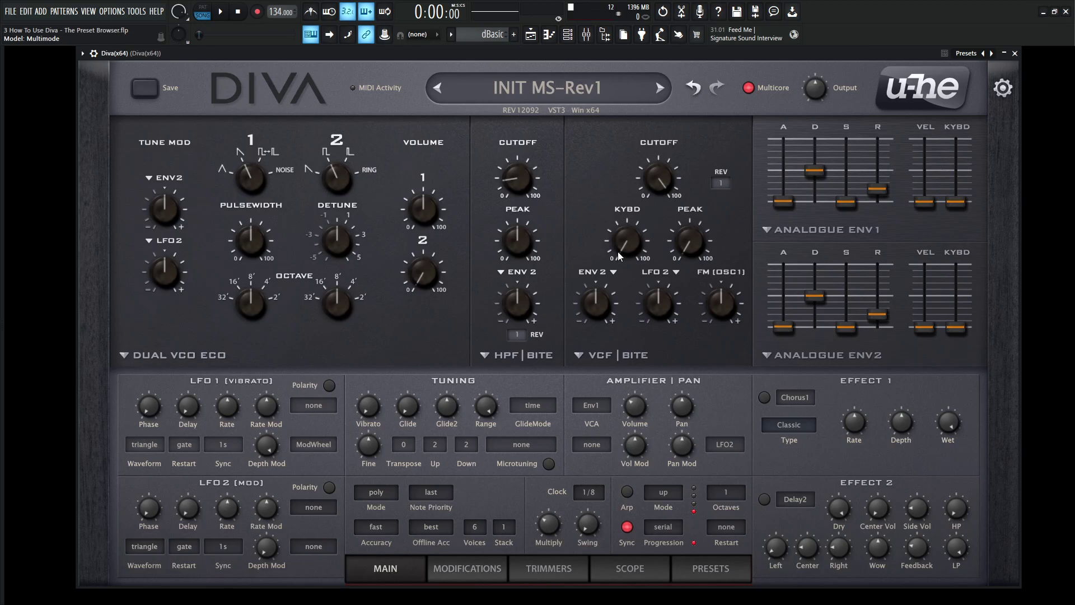
left_click(704, 569)
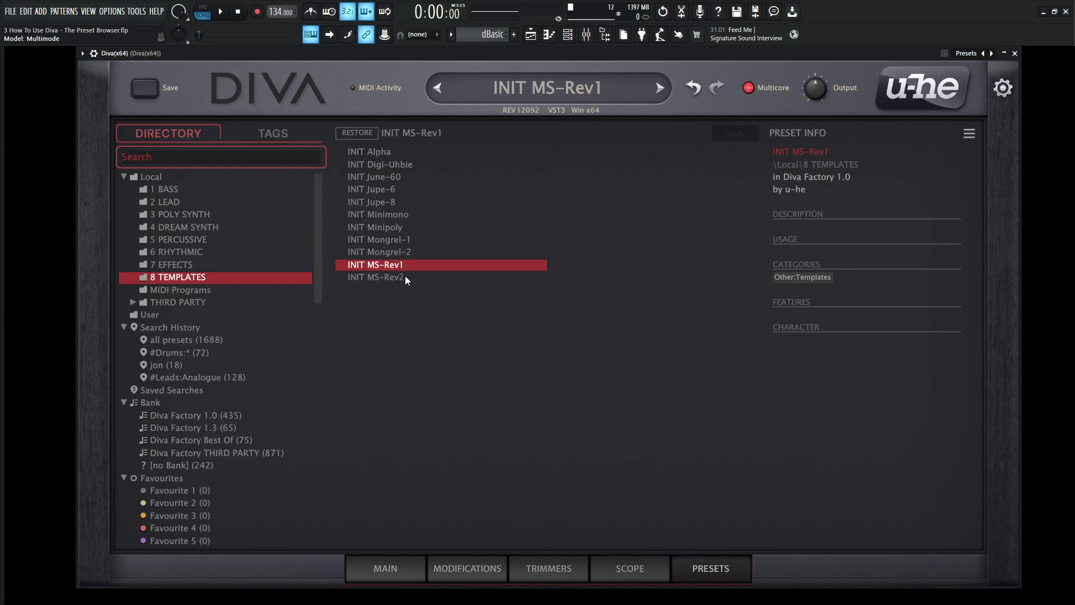
left_click(402, 569)
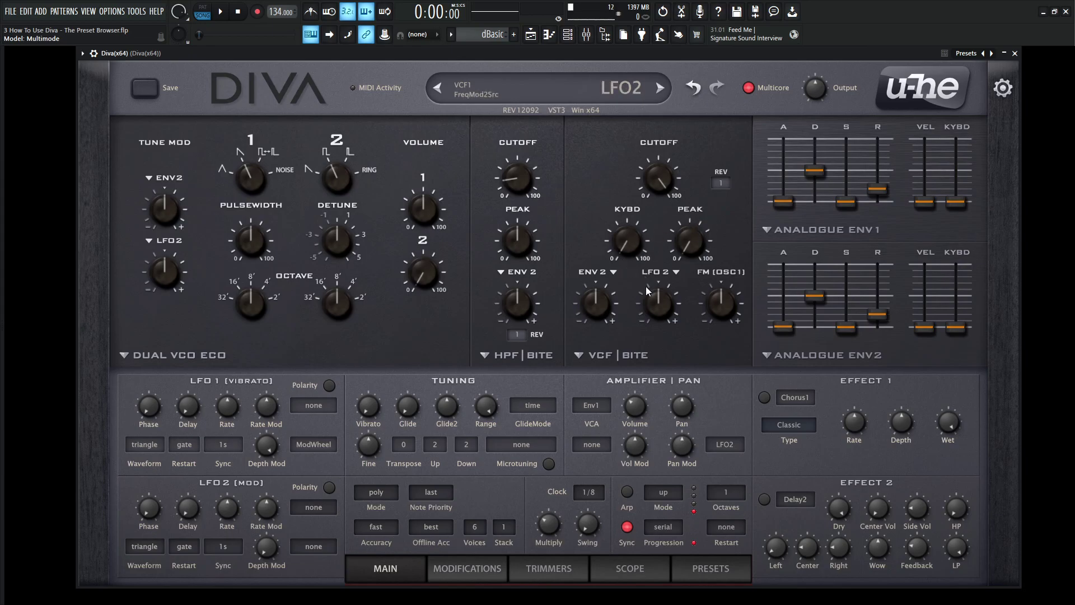
Check the empty MIDI Programs folder, then expand and select THIRD PARTY to list author banks
left_click(708, 569)
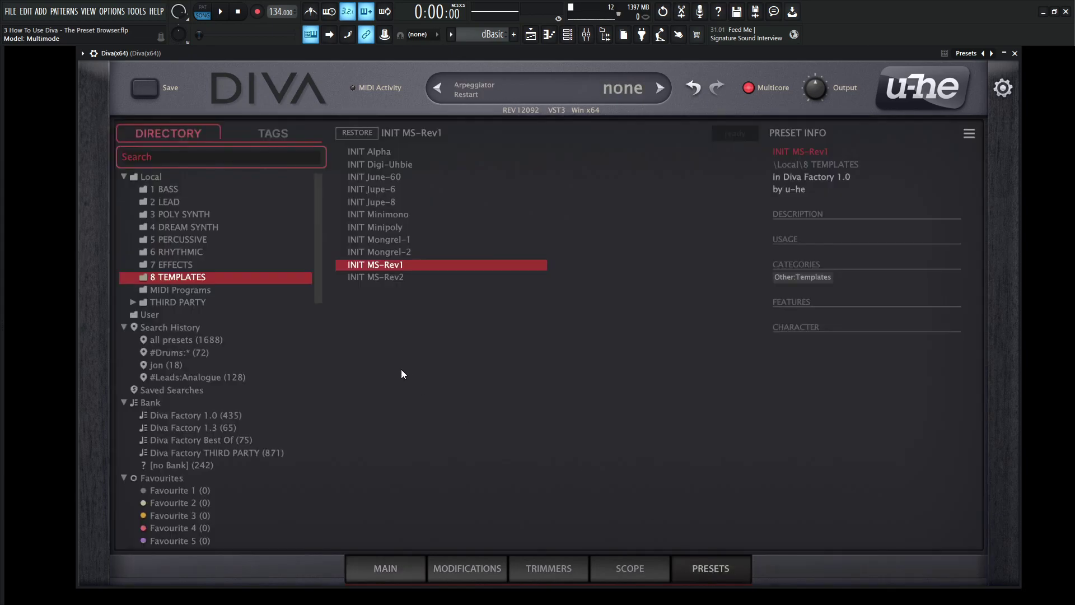
left_click(192, 289)
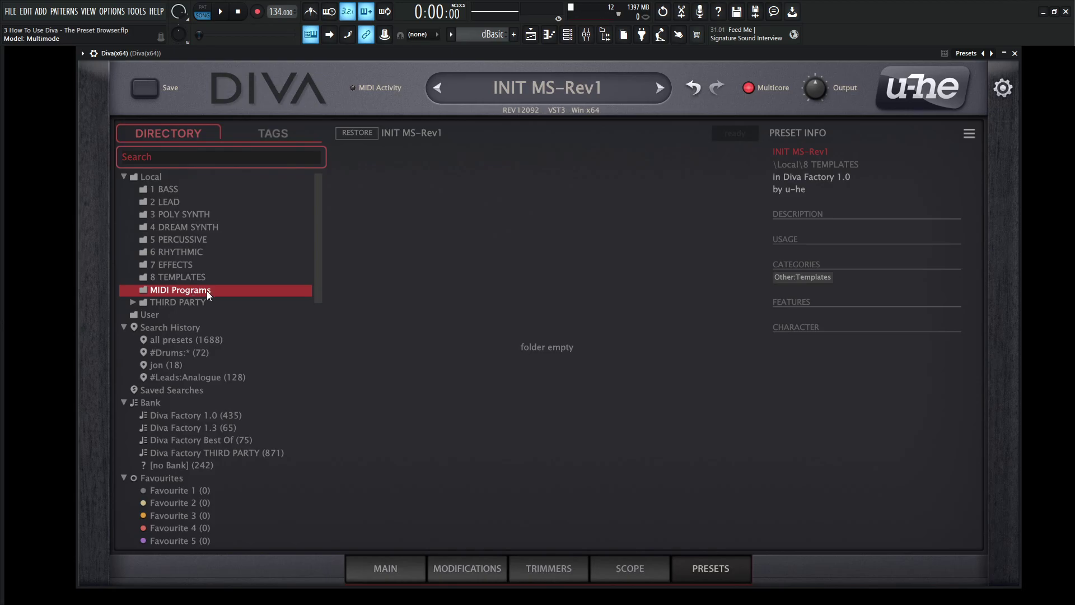
left_click(133, 301)
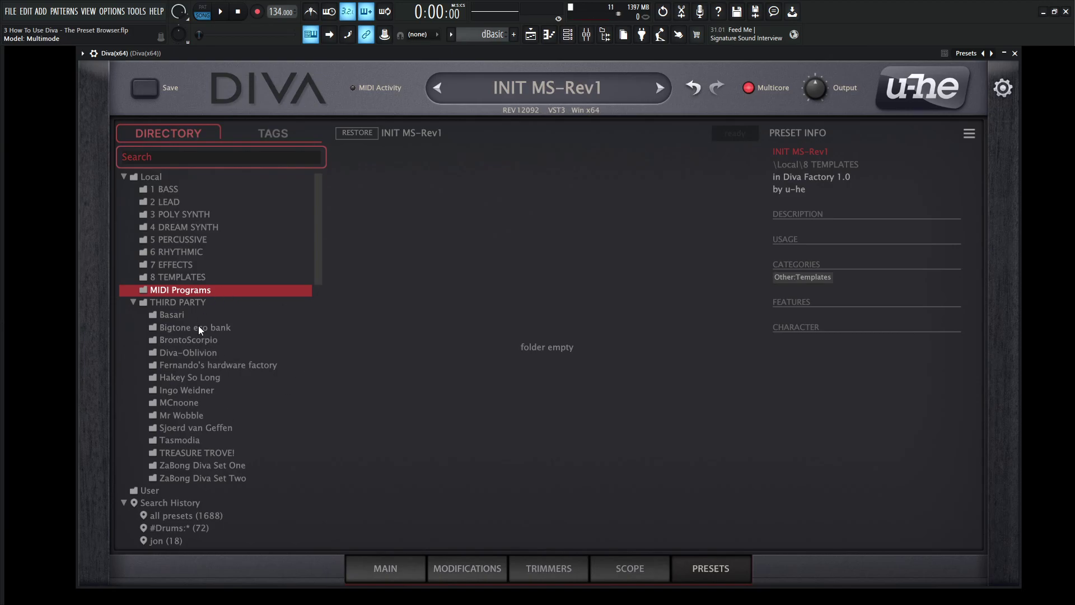
left_click(186, 301)
Open the THIRD PARTY folder's context menu and dismiss it without choosing anything
right_click(197, 304)
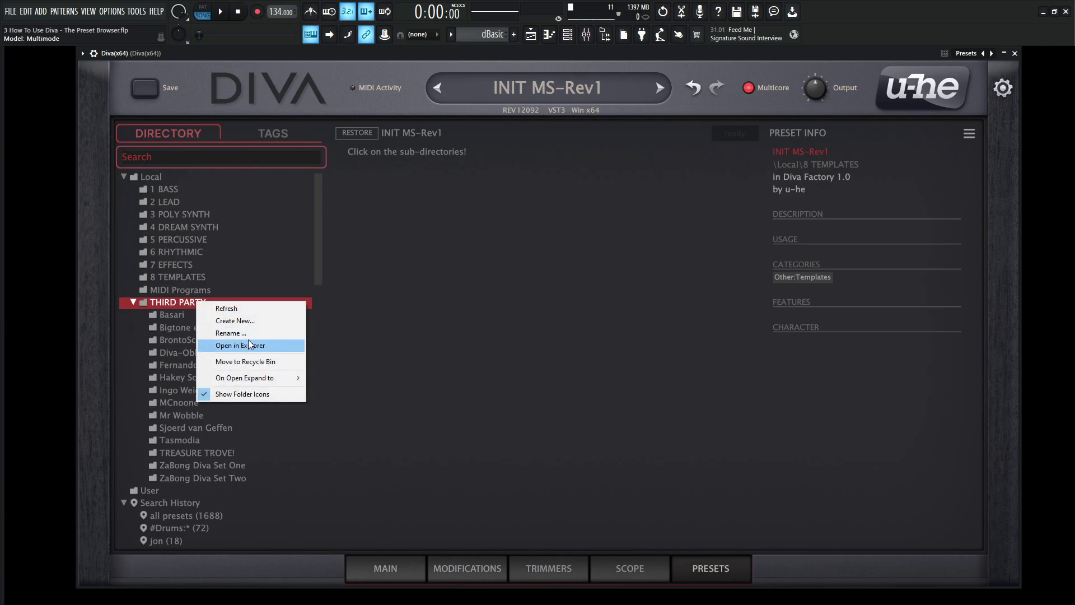
left_click(318, 245)
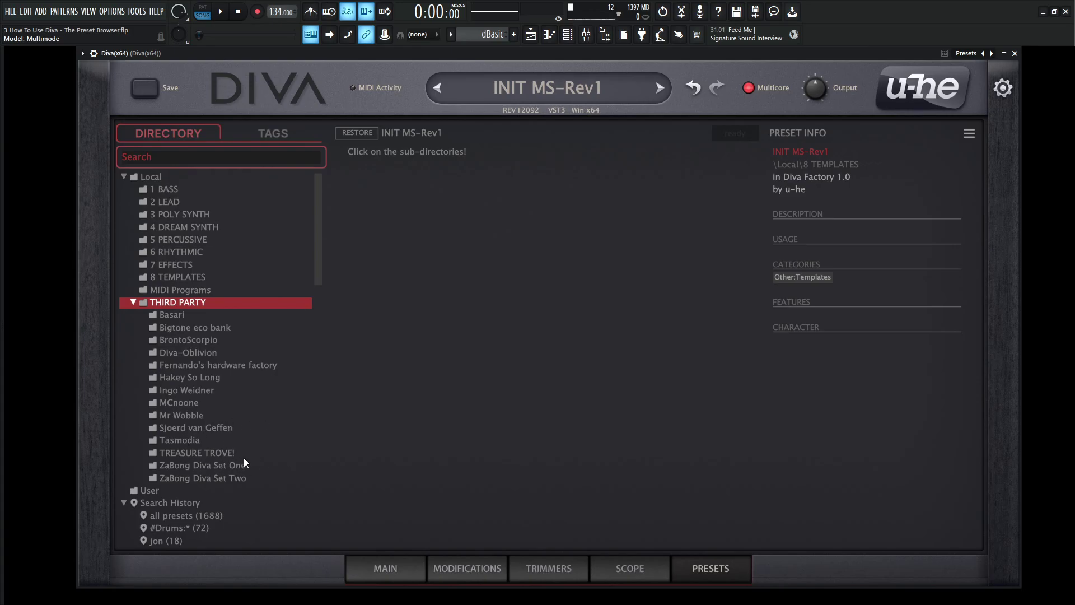
Scroll through the TREASURE TROVE! preset list, then collapse THIRD PARTY to reveal the Bank list
left_click(185, 455)
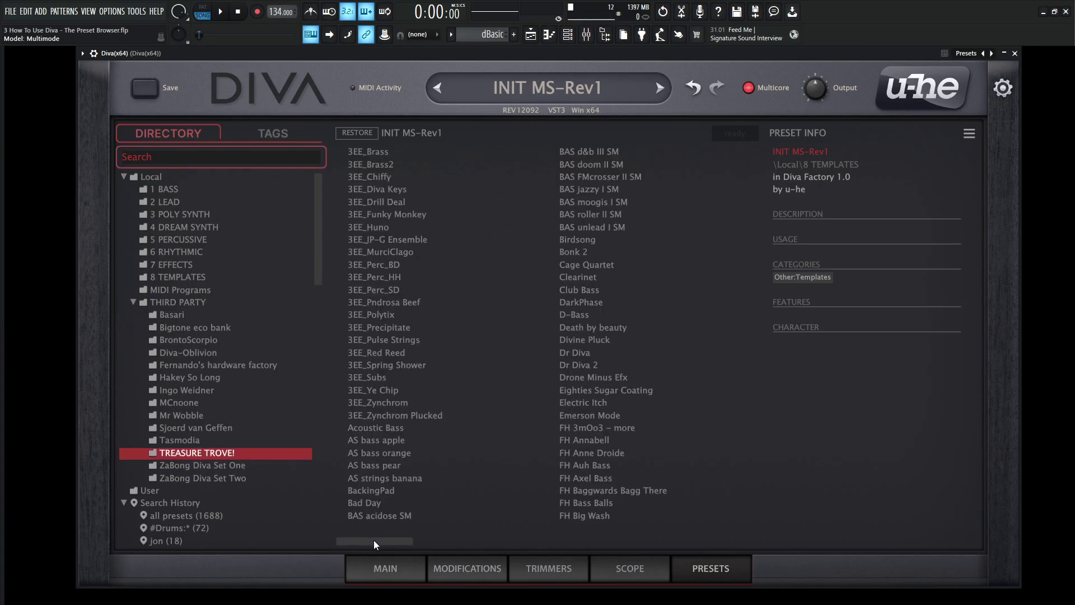
left_click_drag(403, 542, 517, 529)
scroll(533, 379, "up", 5)
scroll(533, 379, "down", 10)
scroll(542, 375, "up", 10)
left_click(133, 302)
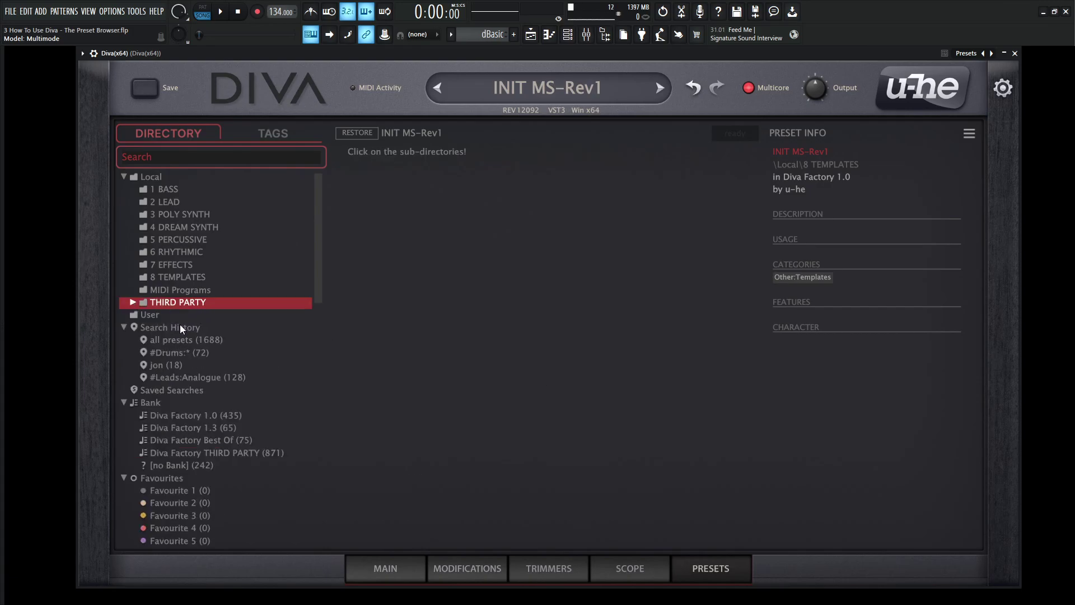
Show the User folder's presets, Acid Techno Rhythm to Square of Death, and scroll to Tags and Author
left_click(162, 316)
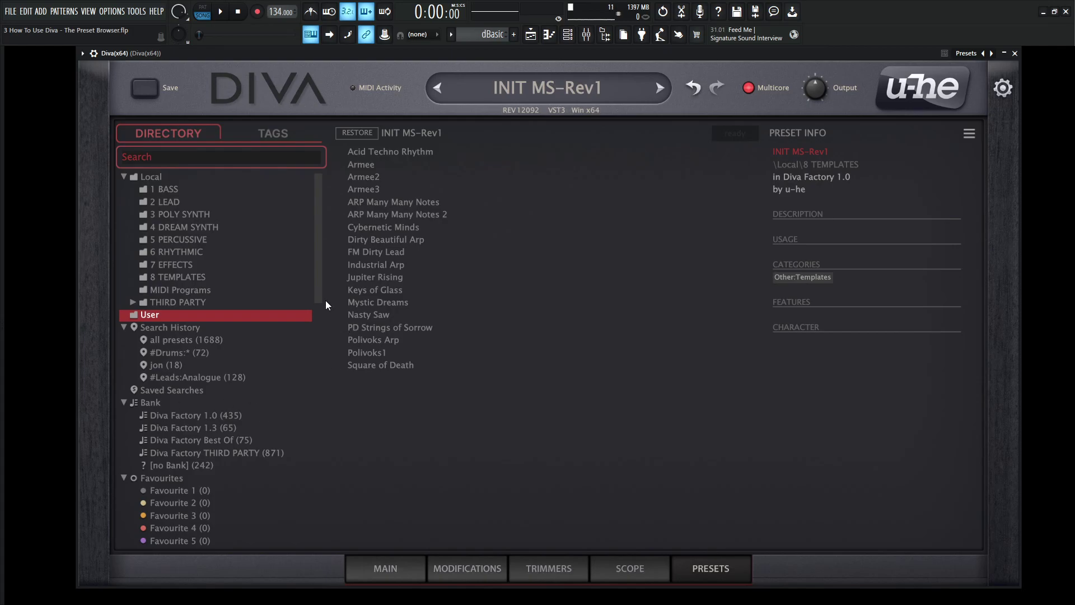
scroll(317, 297, "down", 5)
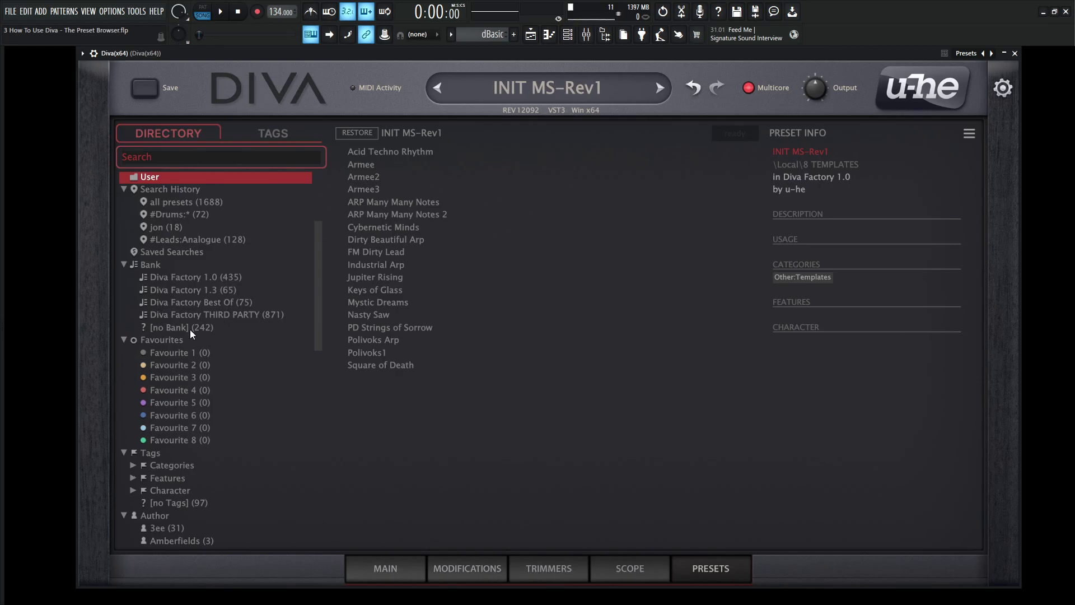
Step through the Bank entries (THIRD PARTY, no bank, Best Of), ending on Diva Factory 1.3
left_click(246, 315)
left_click(221, 328)
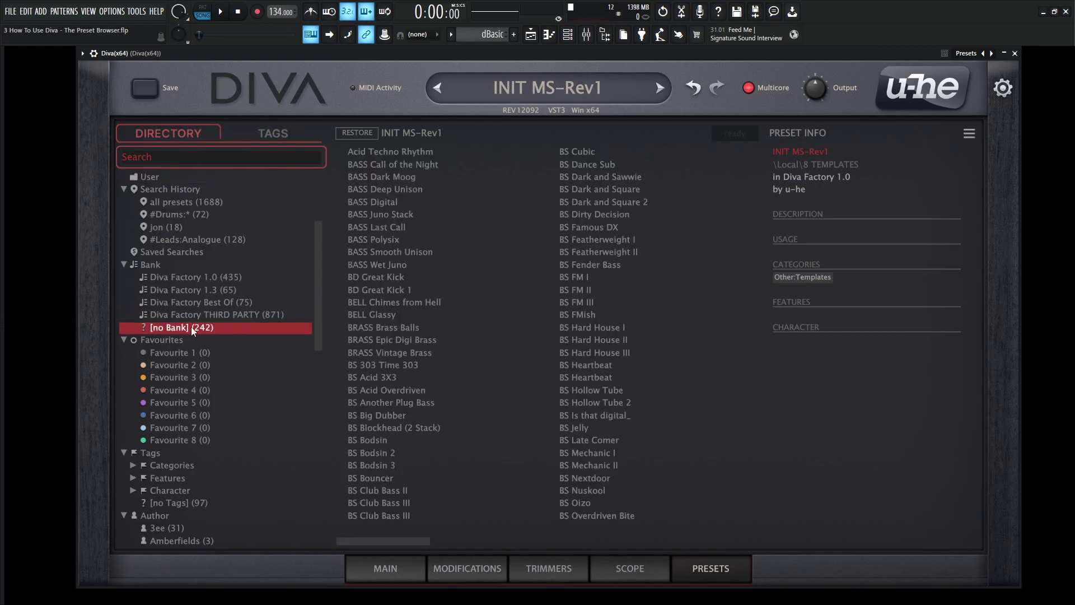
left_click(238, 313)
left_click(231, 302)
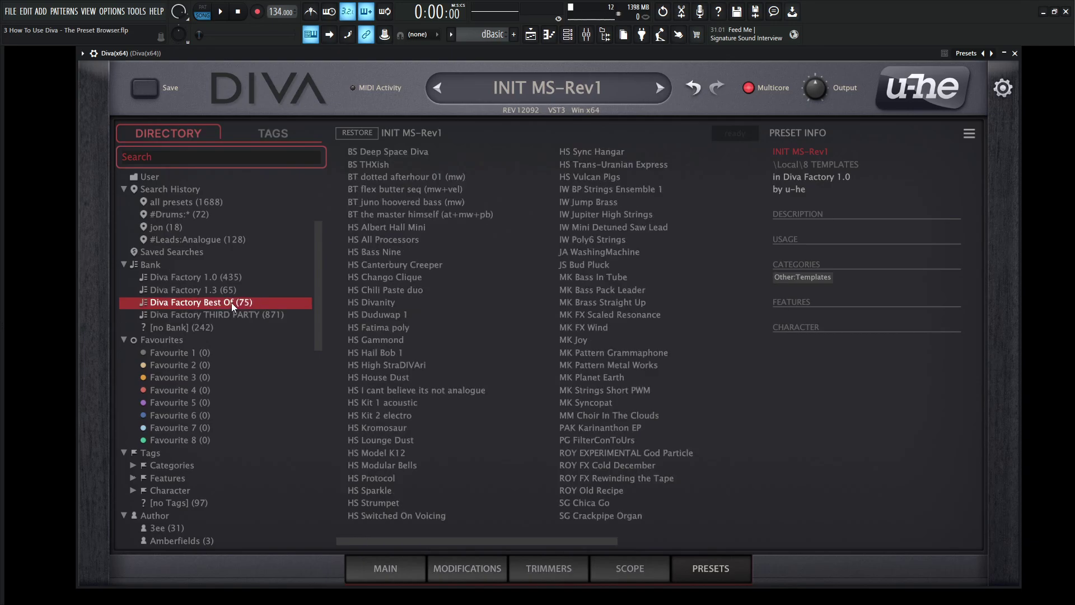
left_click(238, 289)
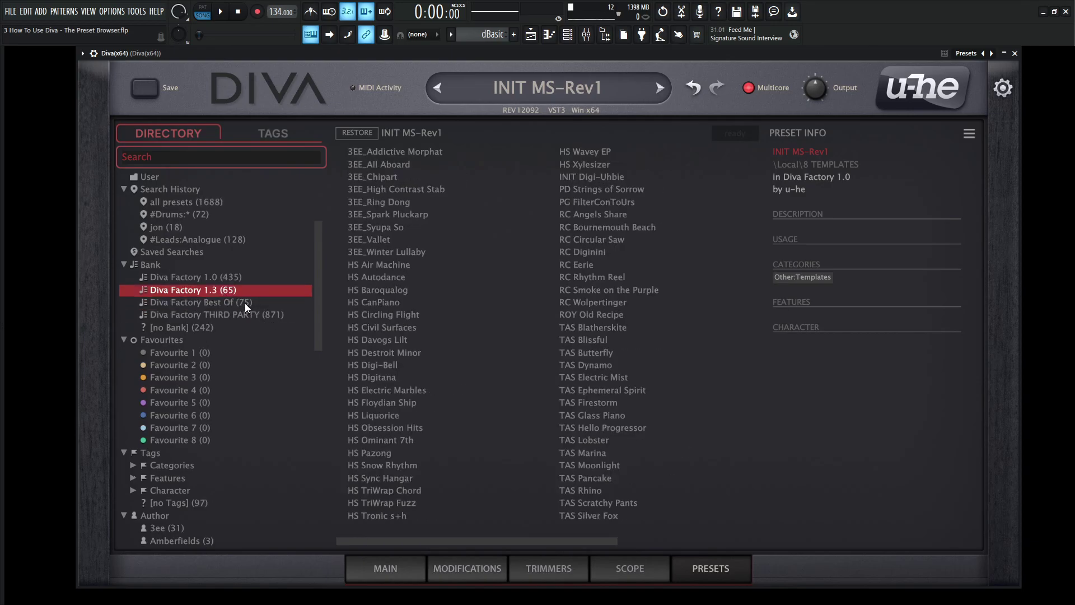
scroll(216, 280, "up", 3)
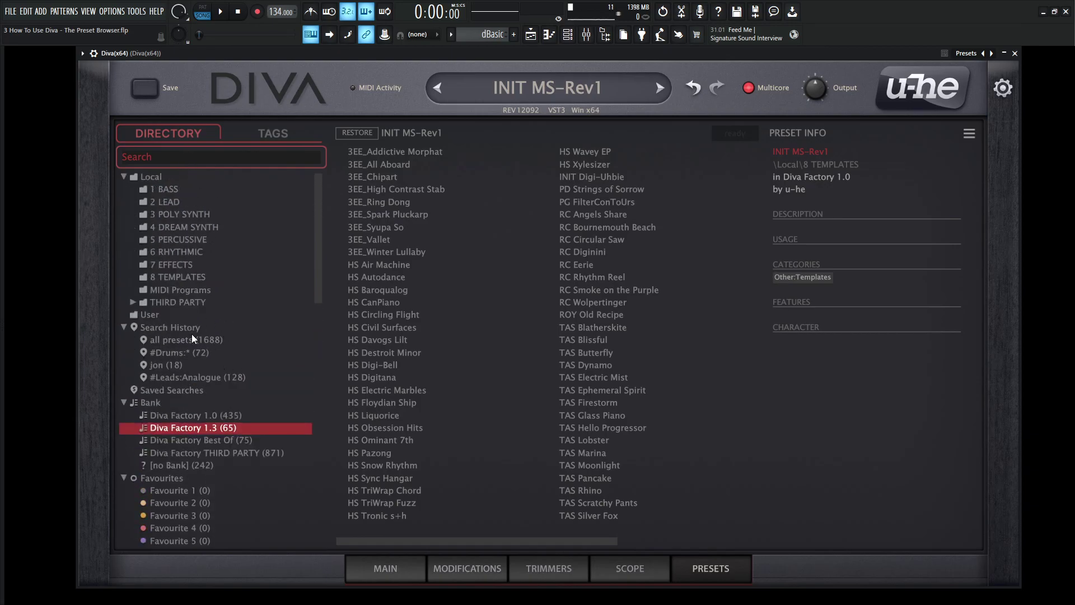
Load the TAS Dynamo preset from the Diva Factory 1.3 list
left_click(132, 302)
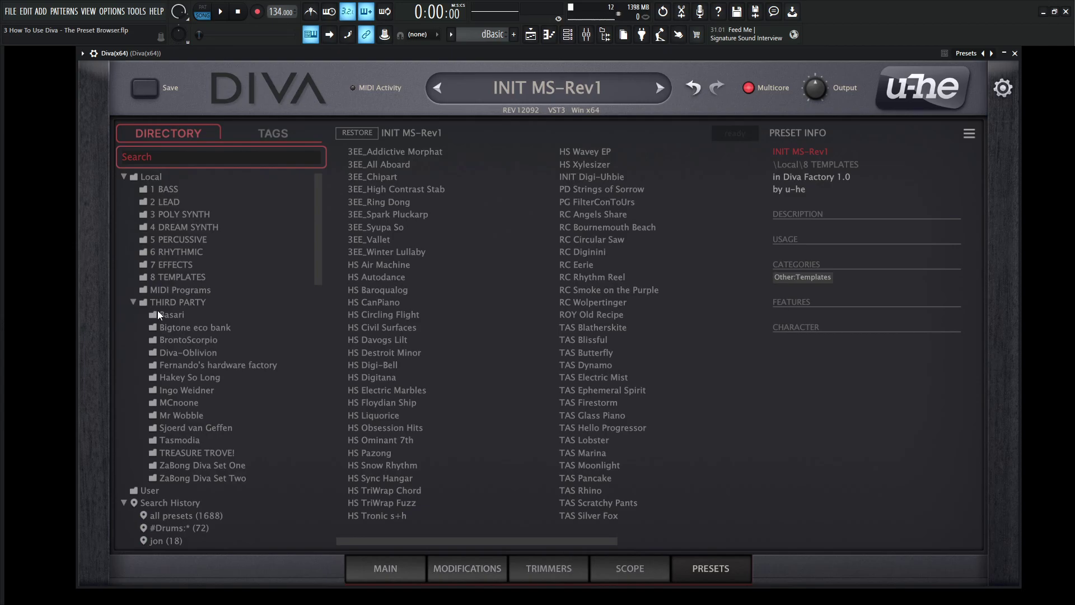
left_click(132, 302)
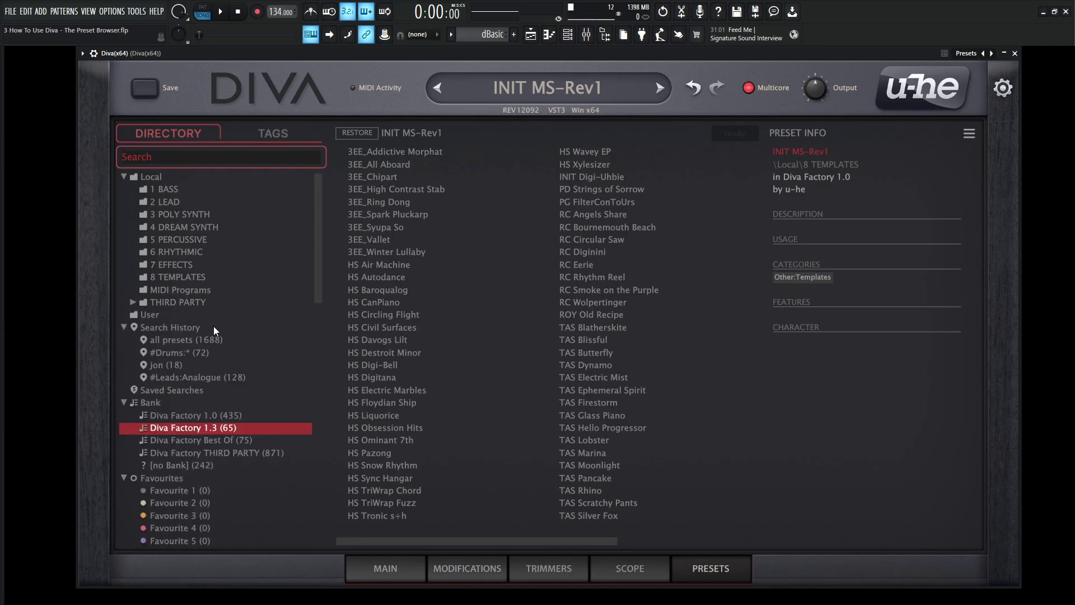
scroll(213, 325, "down", 3)
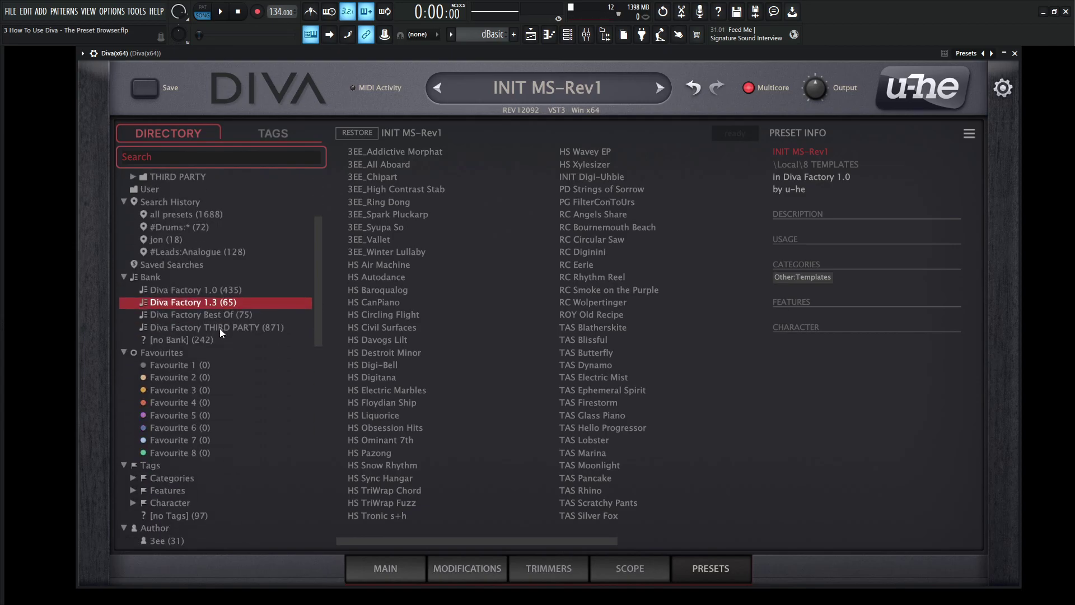
scroll(221, 314, "down", 1)
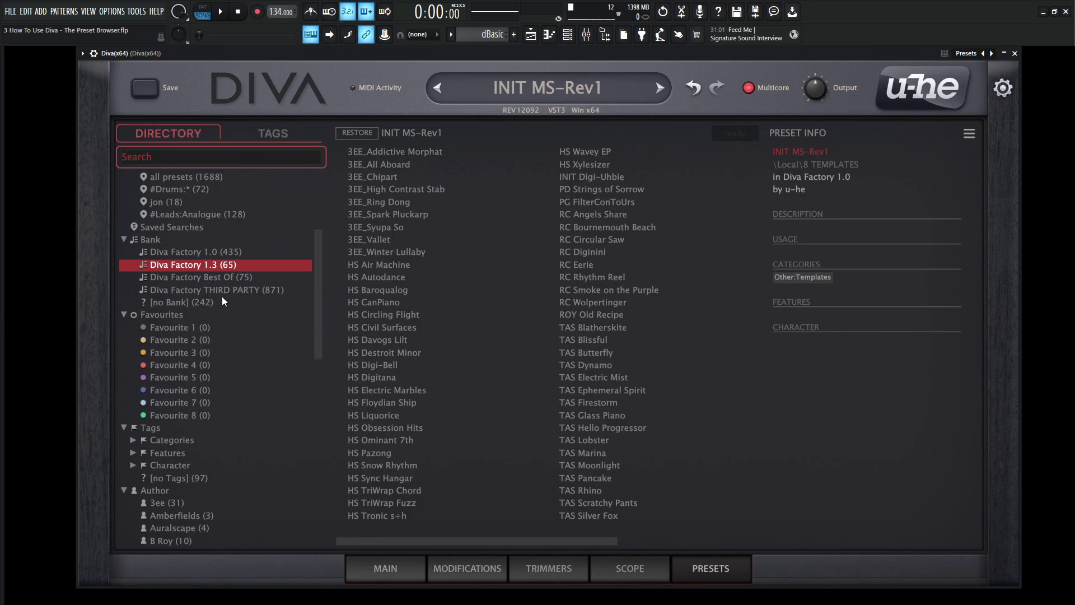
scroll(221, 301, "up", 2)
left_click(603, 370)
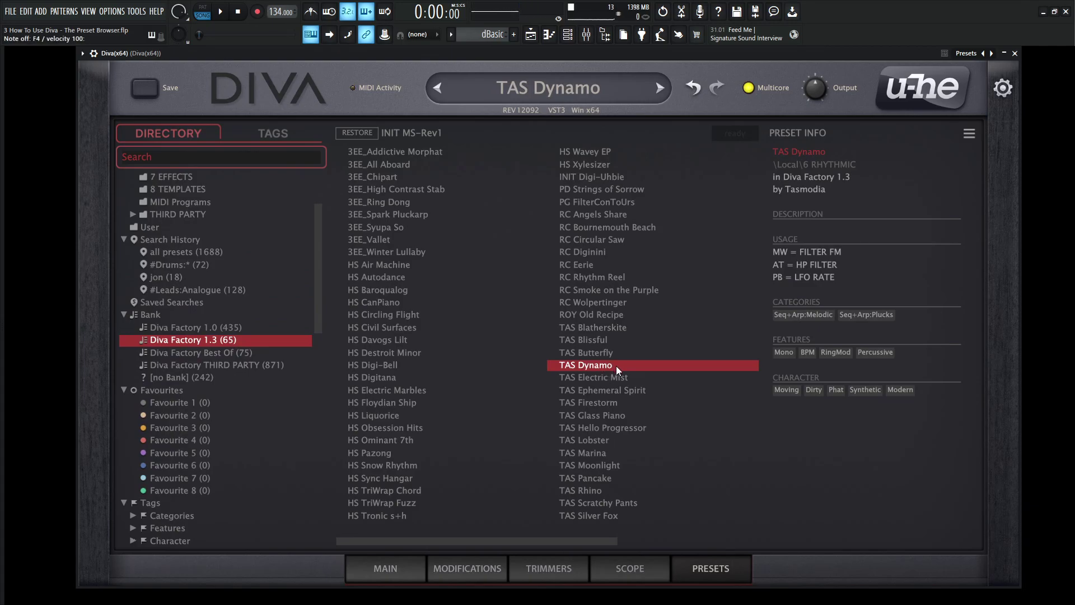
Look at TAS Dynamo's context menu, then load the HS Destroit Minor lead
right_click(607, 365)
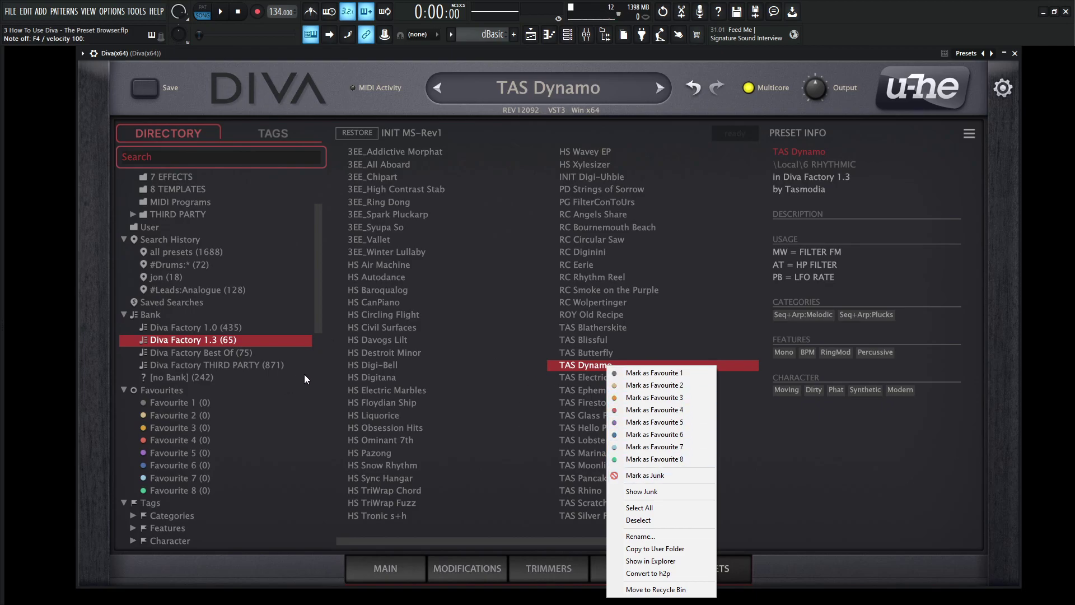
left_click(441, 353)
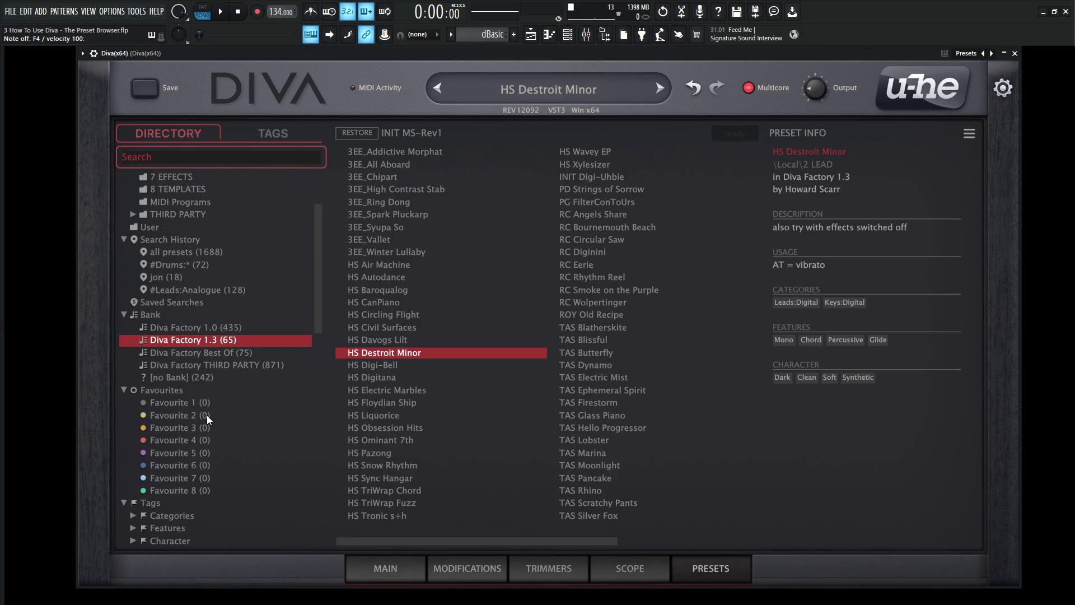
Load the Keys of Glass patch from the User folder, replacing HS Destroit Minor
scroll(273, 404, "down", 4)
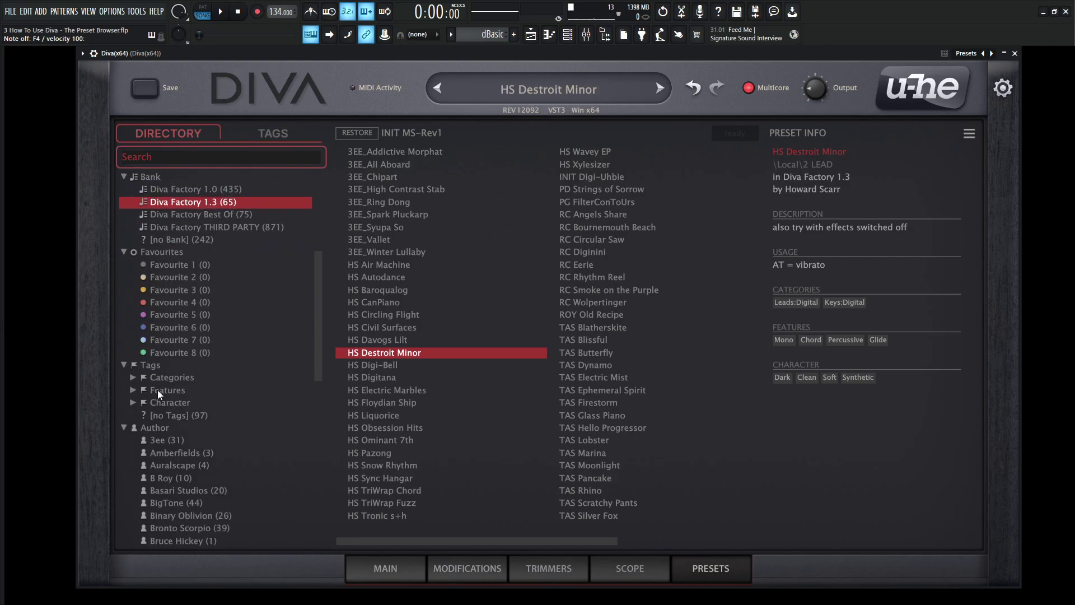
left_click(149, 368)
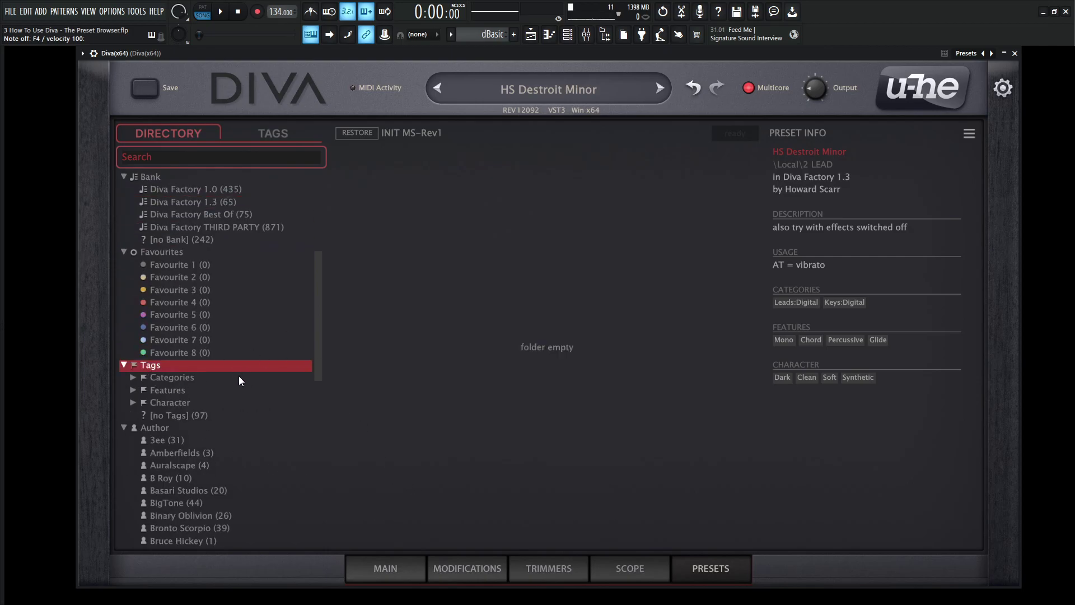
scroll(246, 259, "up", 6)
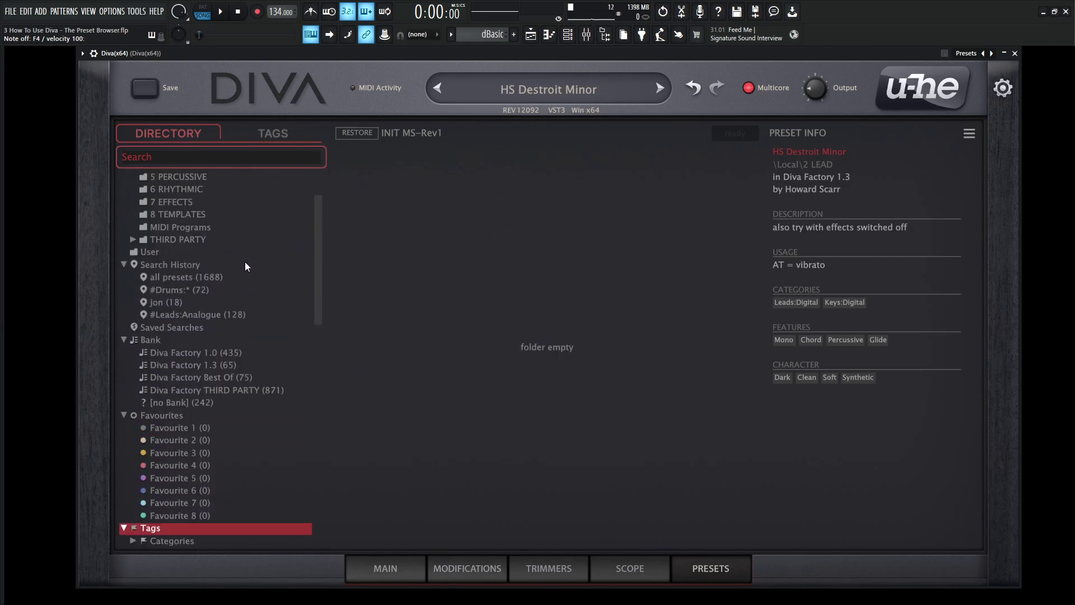
left_click(150, 314)
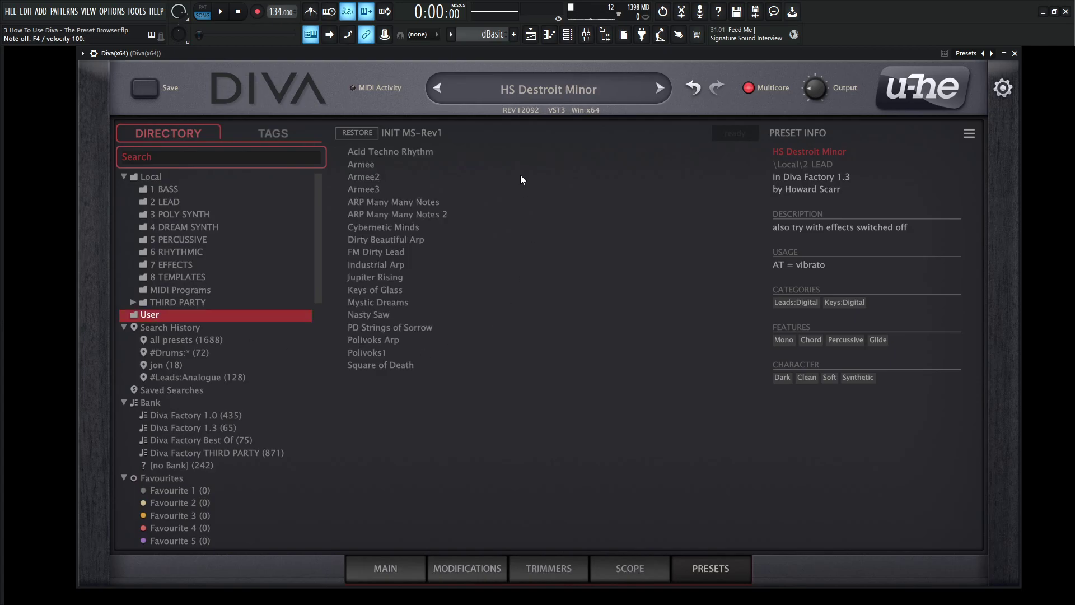
left_click(397, 292)
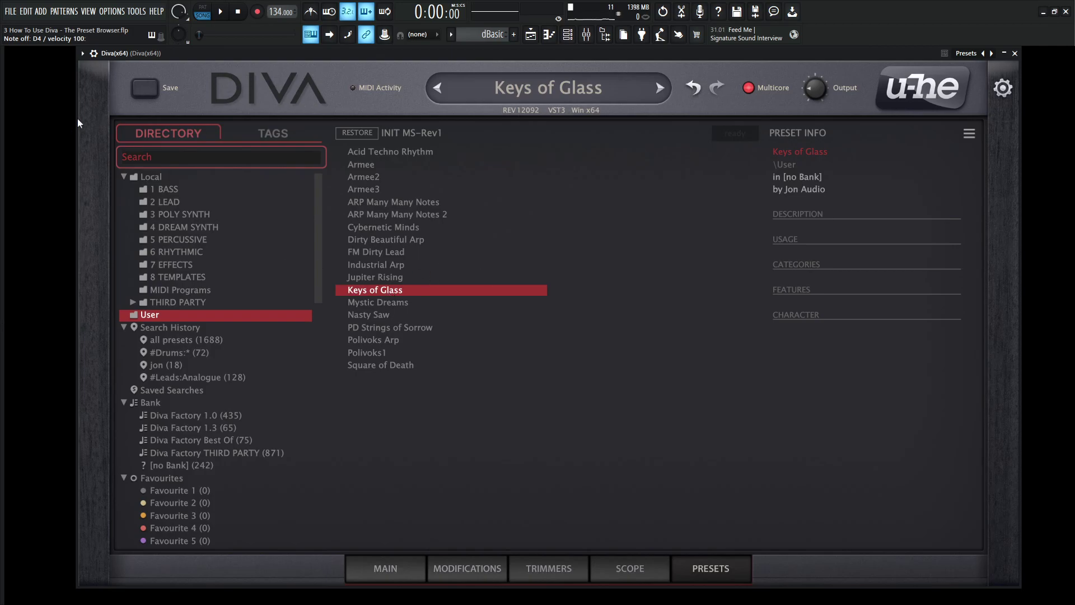
Open the tag sheet for Keys of Glass from the save menu, then close it without adding tags
right_click(149, 90)
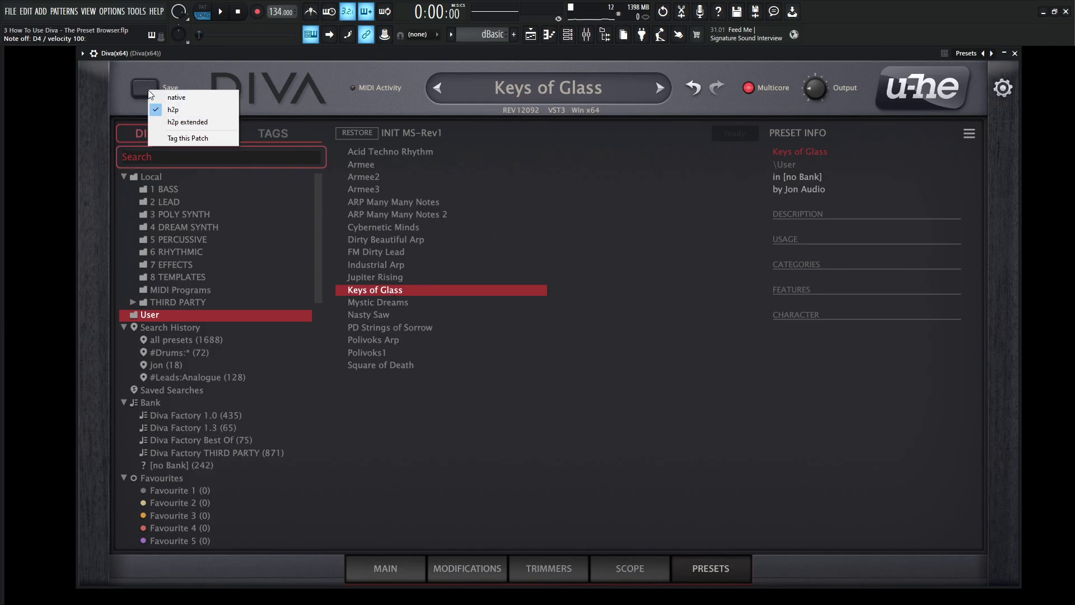
left_click(194, 140)
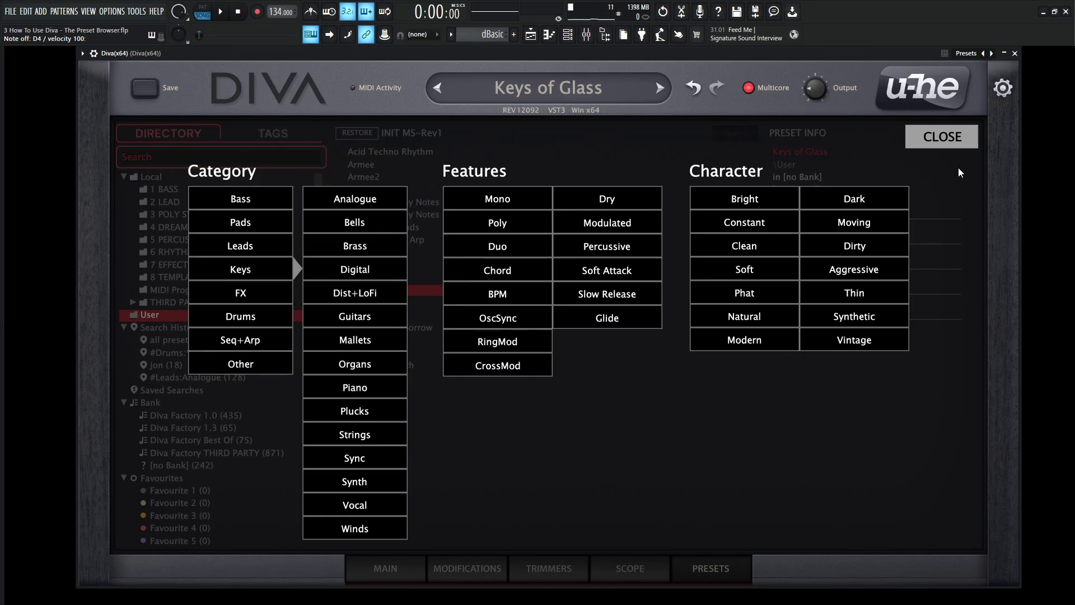
left_click(957, 144)
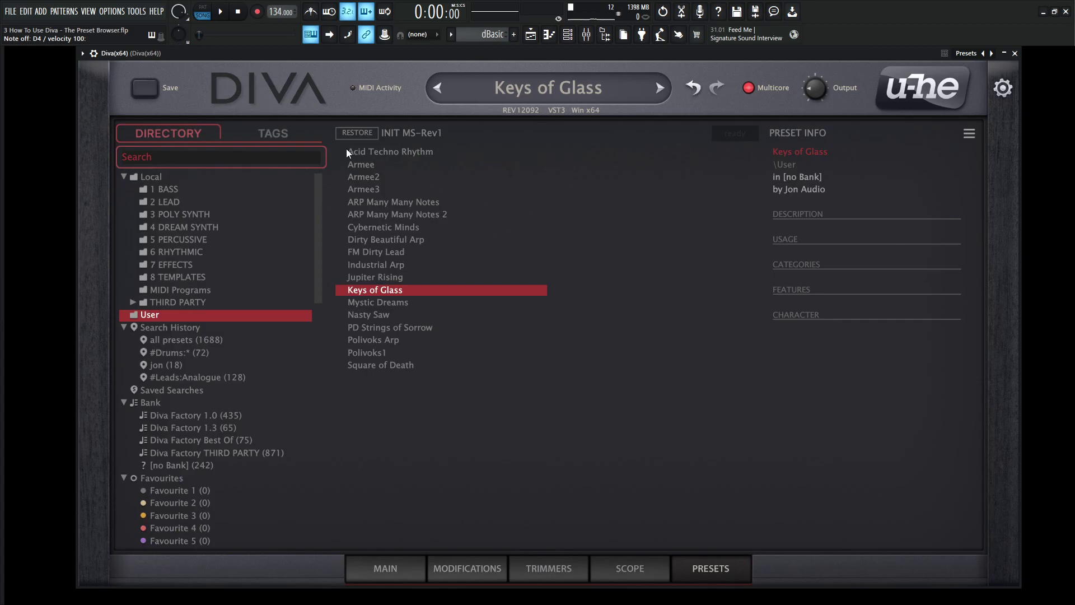
Filter the browser by the Keys category tag and scroll through the matches from 3EE_All Aboard onward
left_click(266, 134)
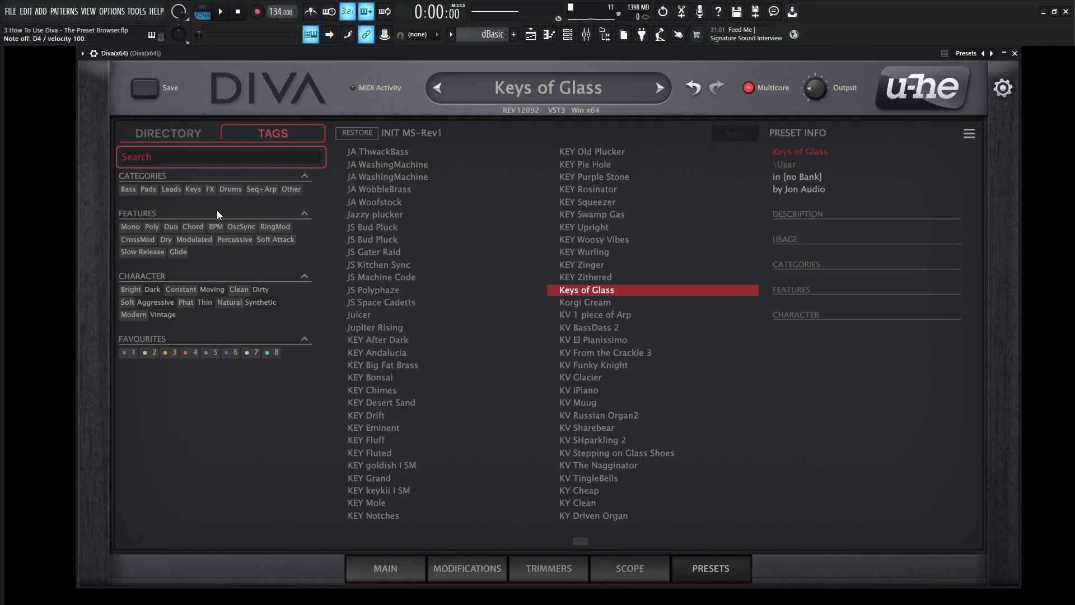
left_click(193, 190)
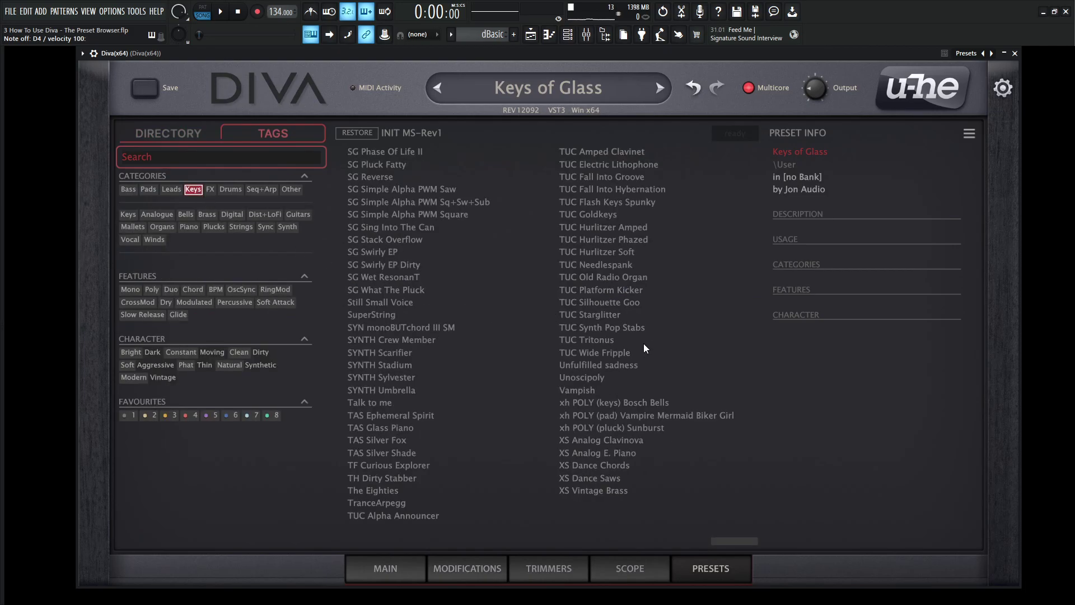
scroll(639, 343, "up", 10)
scroll(639, 342, "down", 3)
scroll(639, 341, "up", 6)
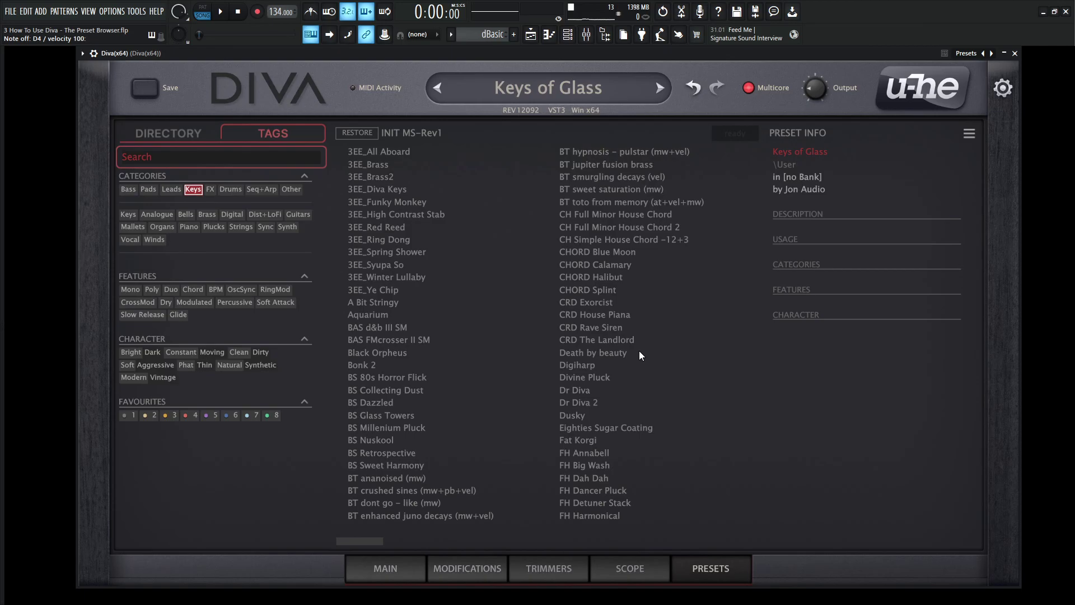
Back in the Directory tree, peek at the Categories tags, then select [no Tags] (97)
left_click(177, 133)
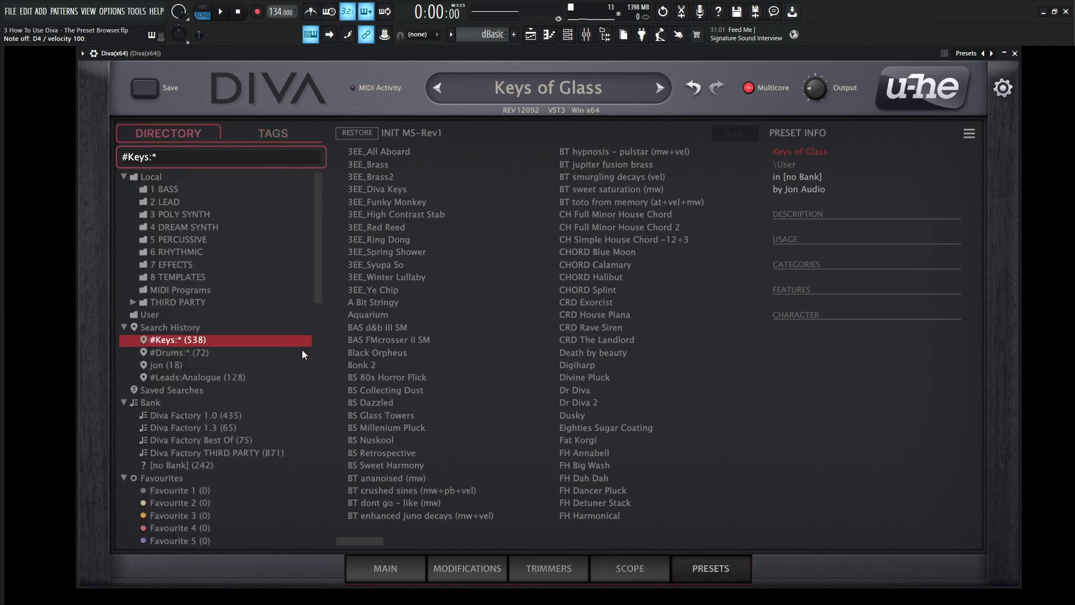
scroll(295, 365, "down", 8)
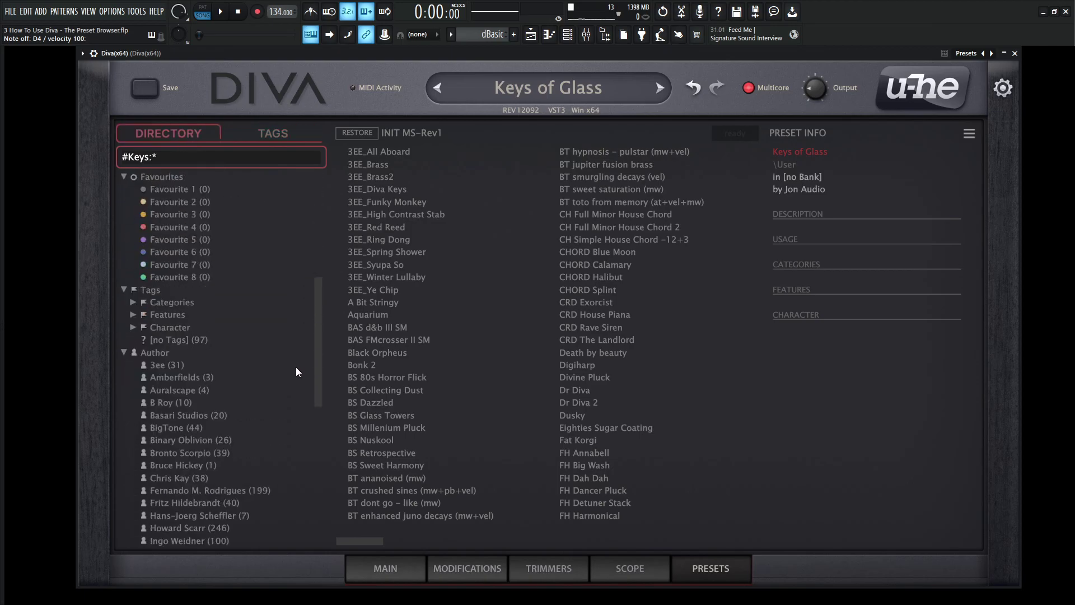
left_click(132, 303)
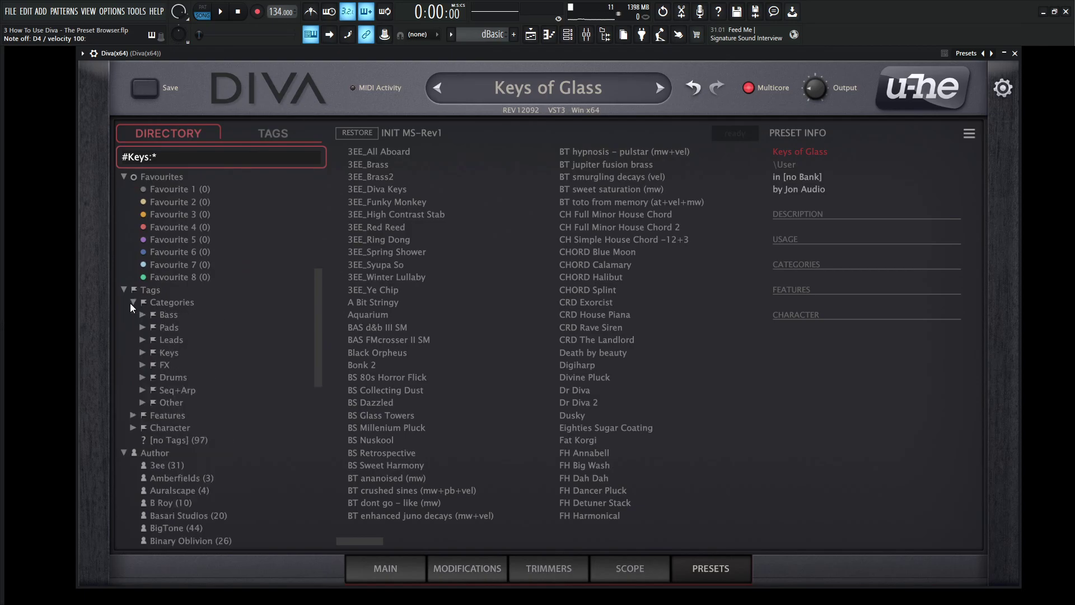
left_click(145, 312)
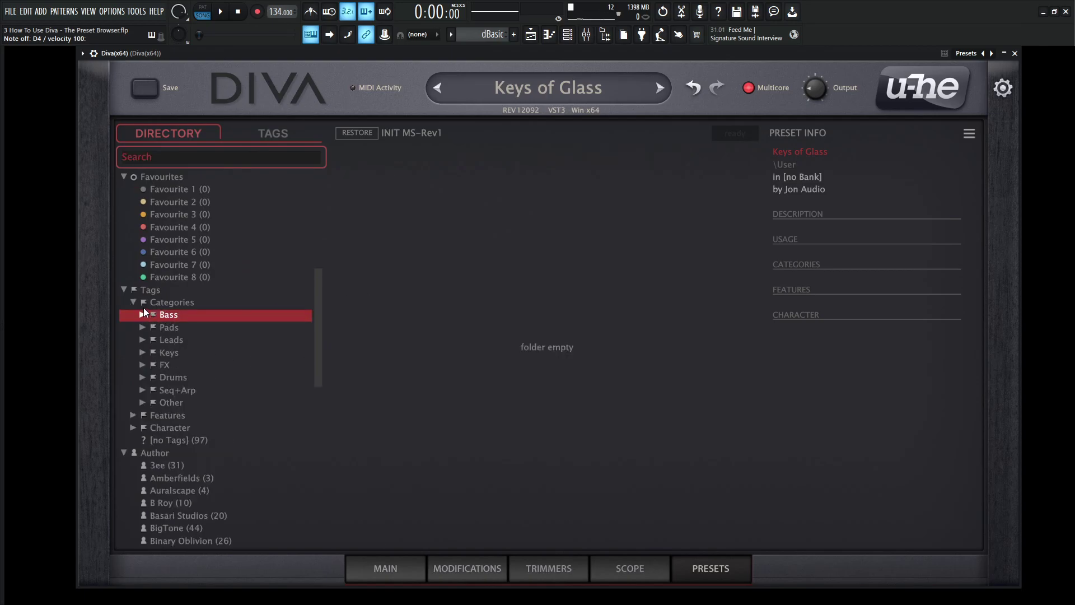
left_click(134, 303)
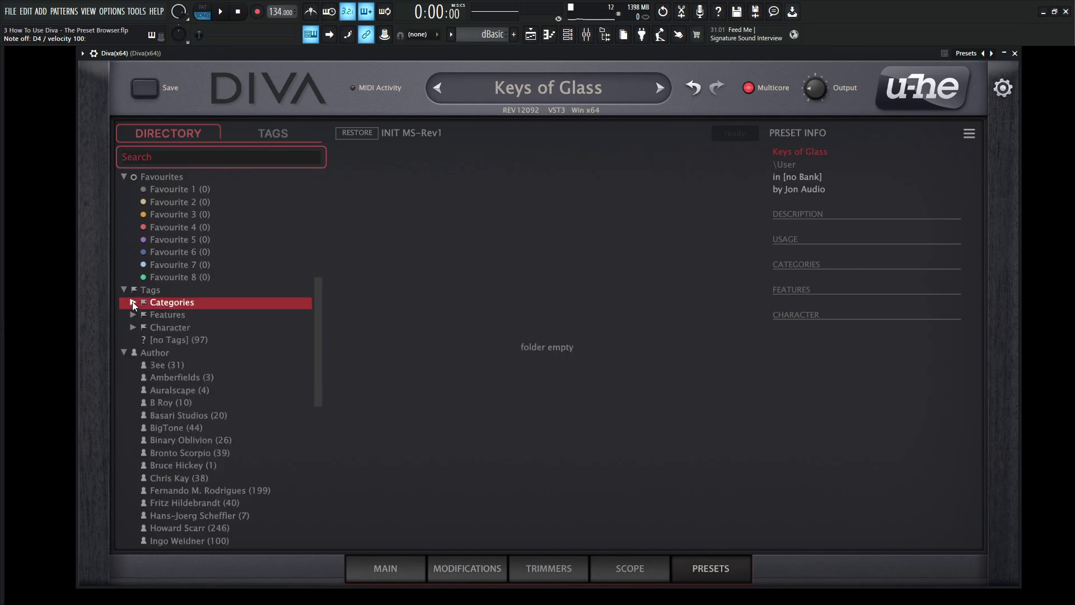
left_click(202, 341)
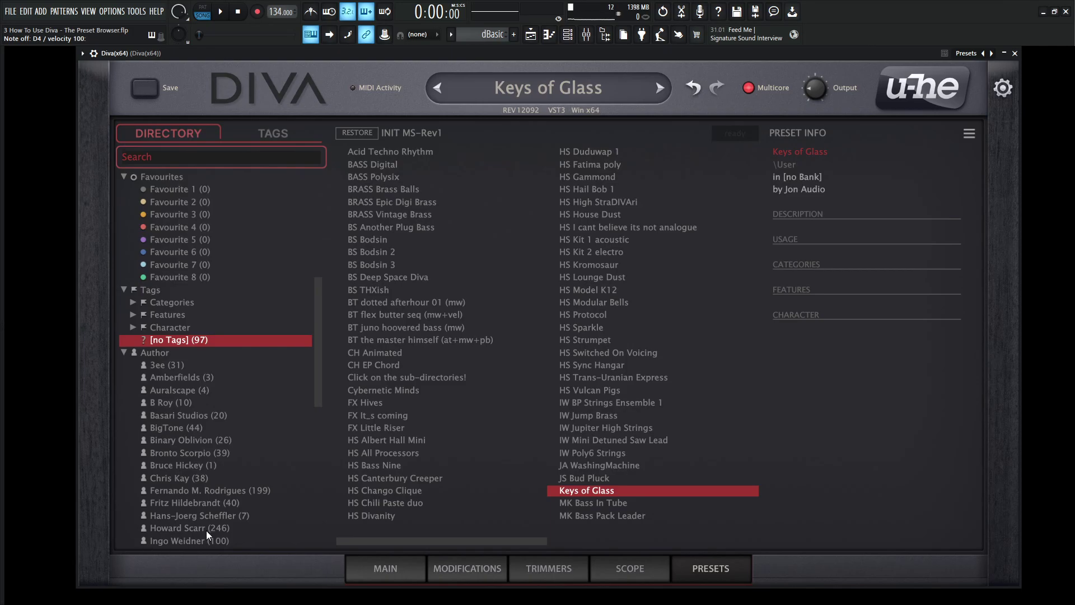
List the 246-patch author's presets and audition HS Civil Surfaces, Baroquefort, Cheesecake and Contrabass Teeth
scroll(241, 515, "down", 1)
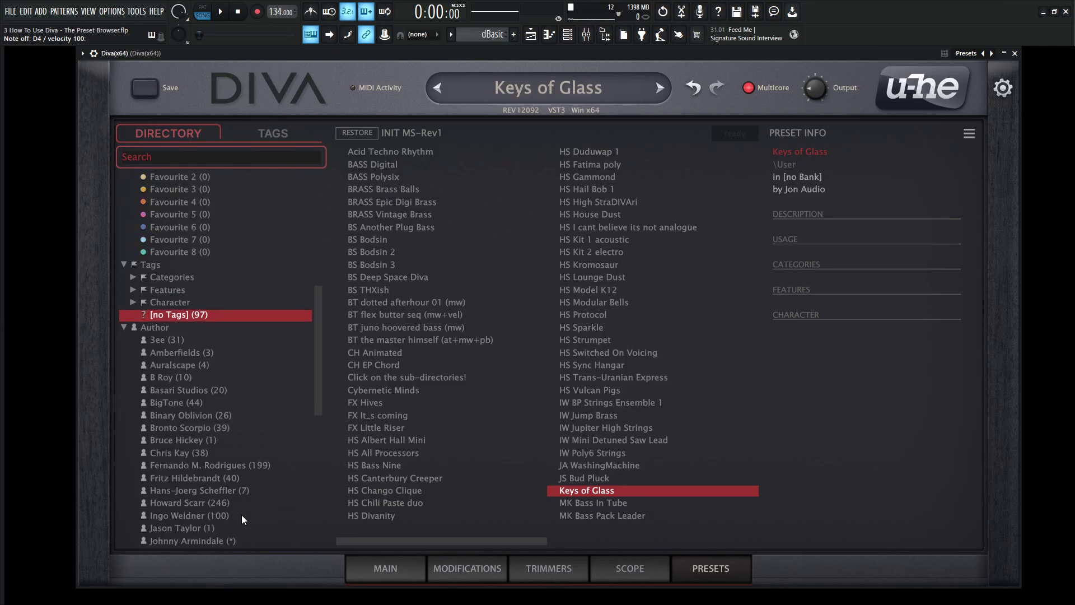
left_click(191, 508)
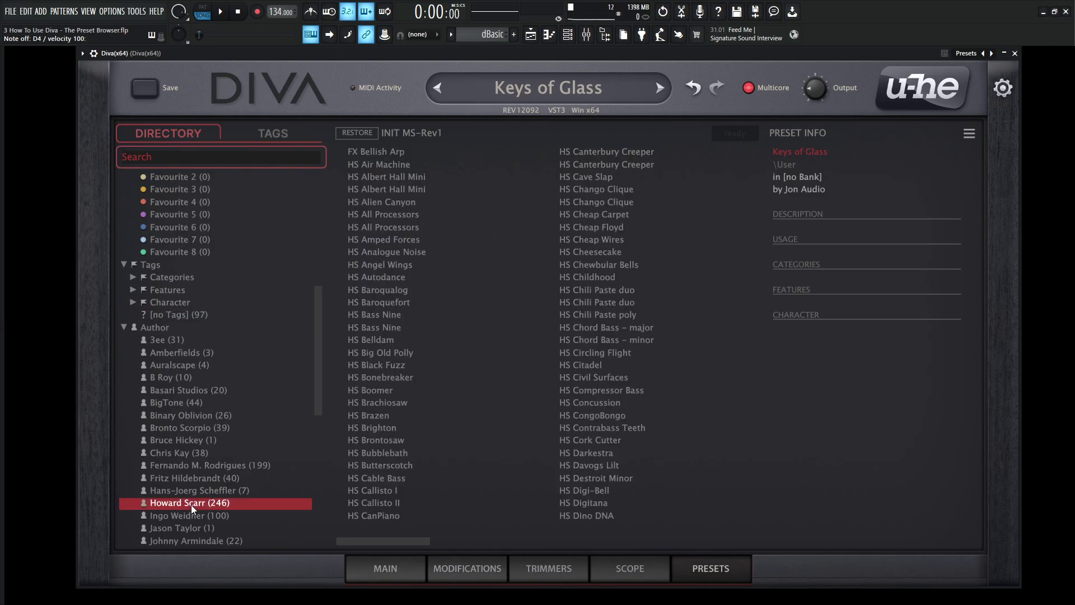
left_click(603, 379)
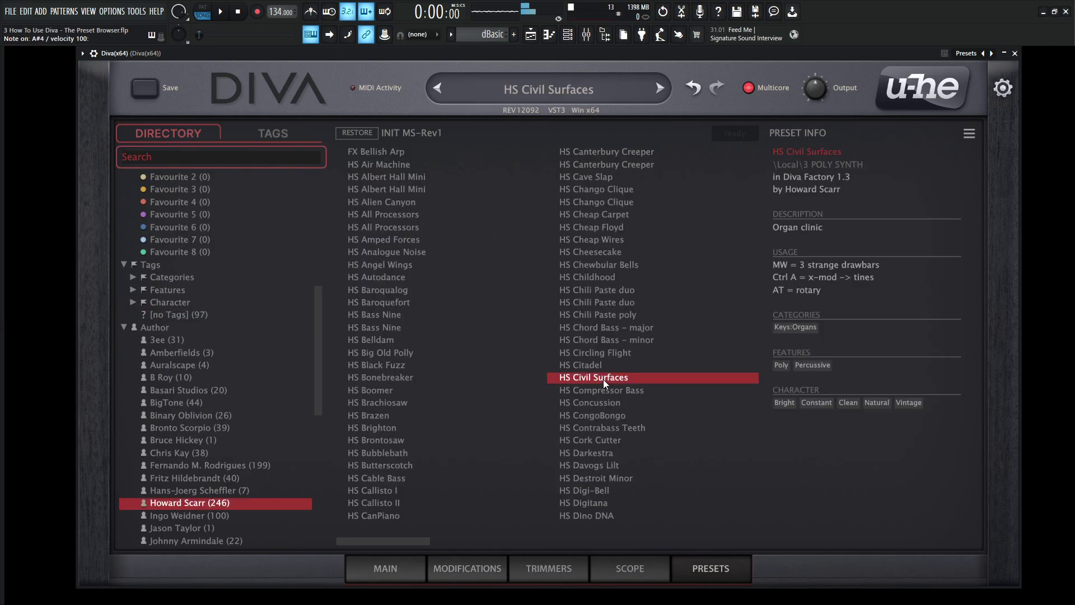
left_click(431, 302)
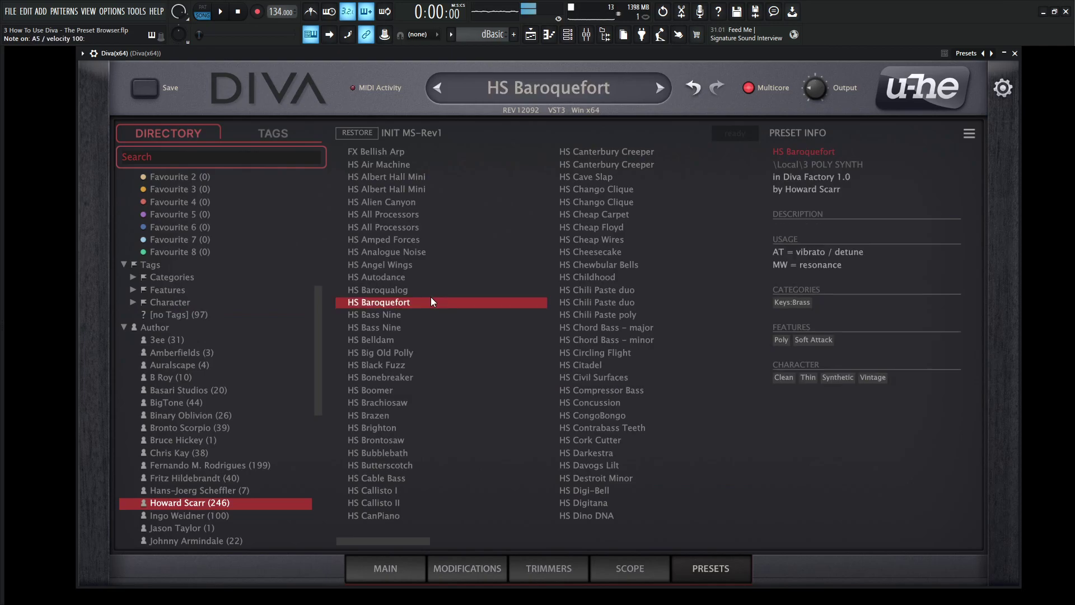
left_click(594, 253)
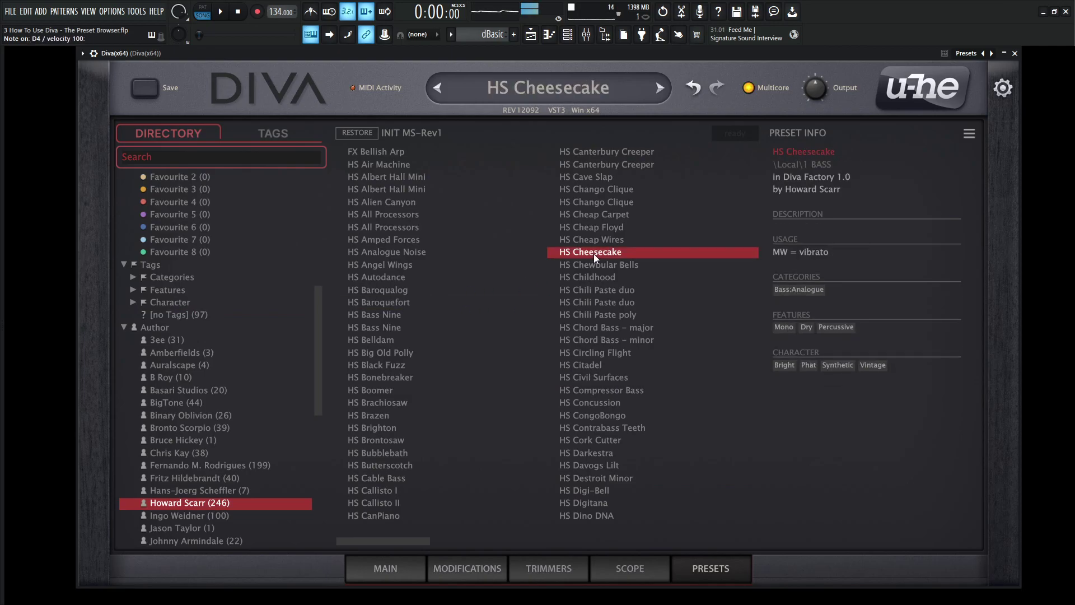
left_click(600, 428)
Audition HS Fingals Cave, HS Flubber and one more, finishing on HS Maxi Swoop
scroll(594, 414, "down", 1)
left_click(586, 403)
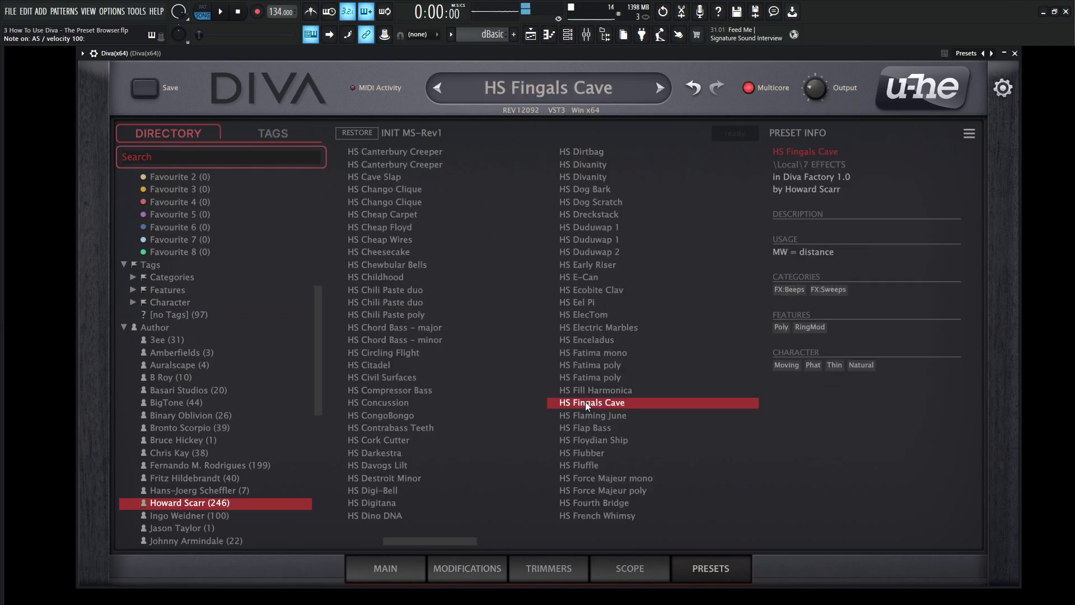
left_click(593, 458)
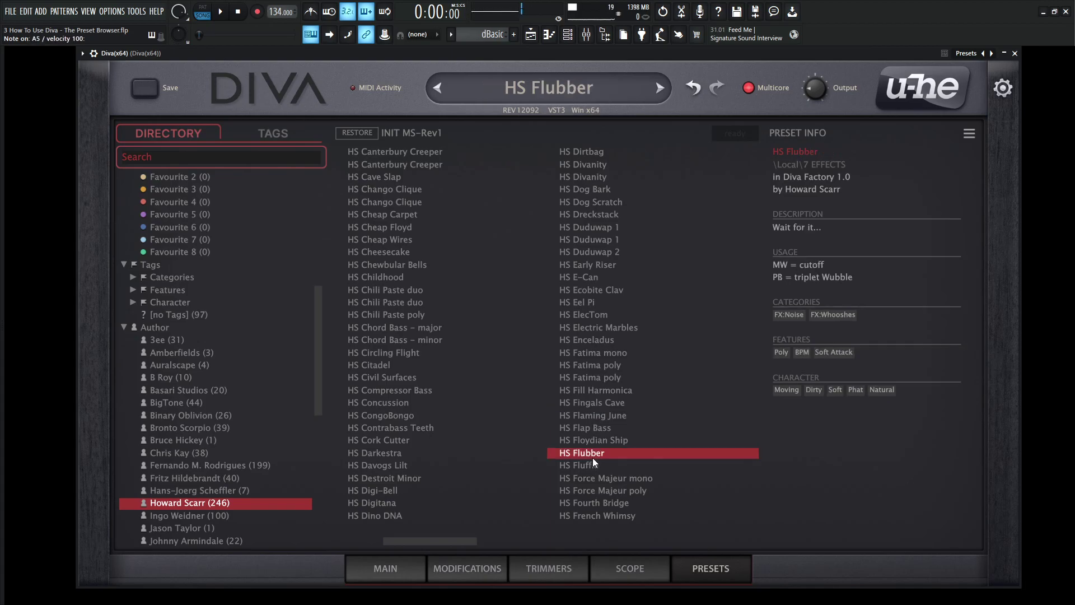
scroll(592, 459, "down", 2)
left_click(592, 457)
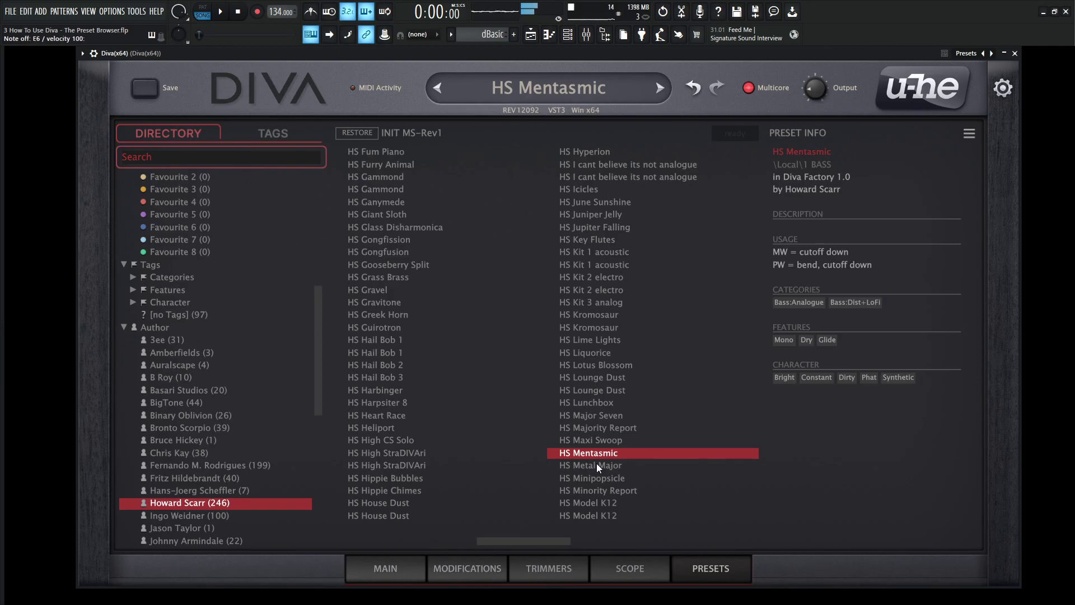
left_click(595, 442)
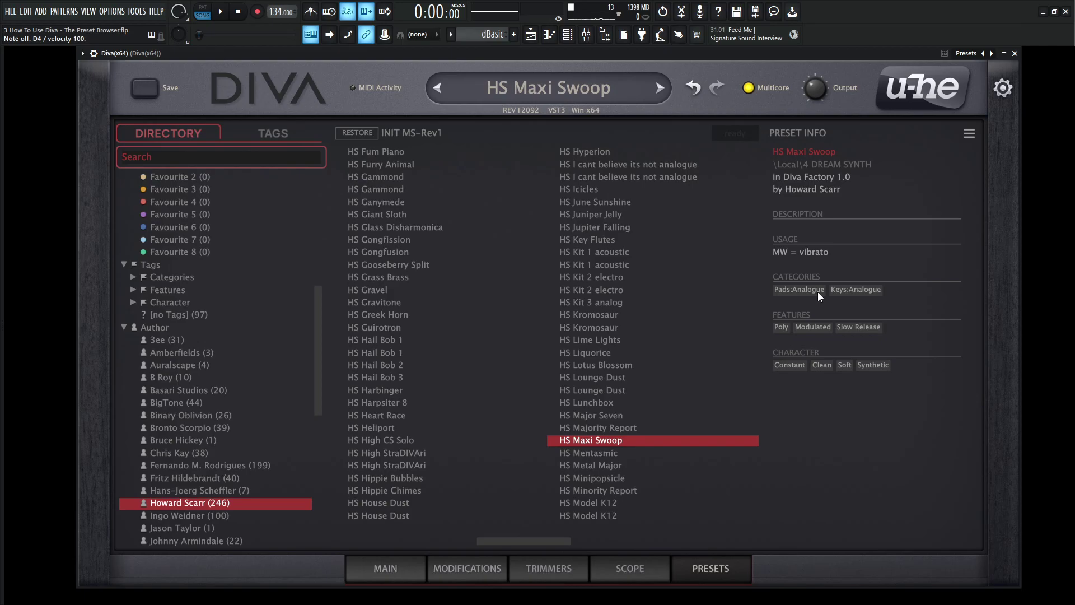
Scroll the directory tree to the top and switch to the MAIN panel showing HS Maxi Swoop
left_click_drag(321, 374, 509, 213)
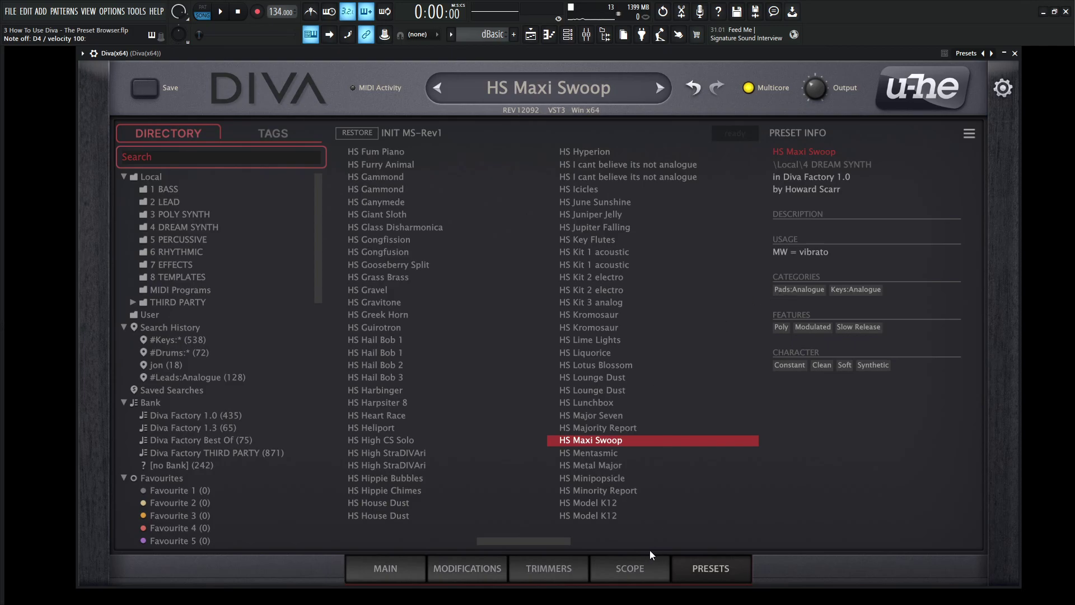
left_click(386, 566)
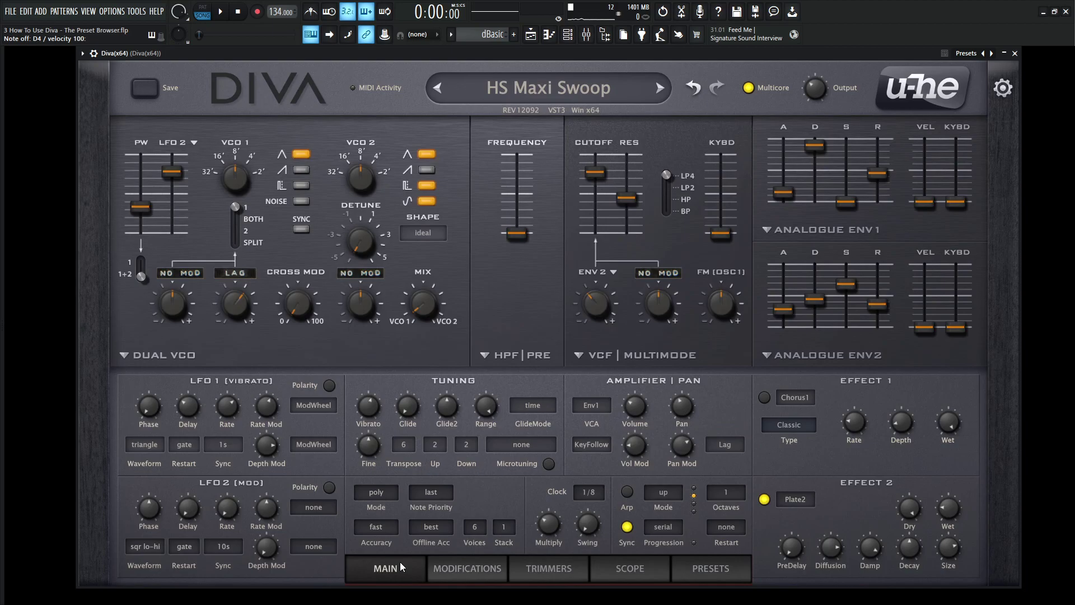